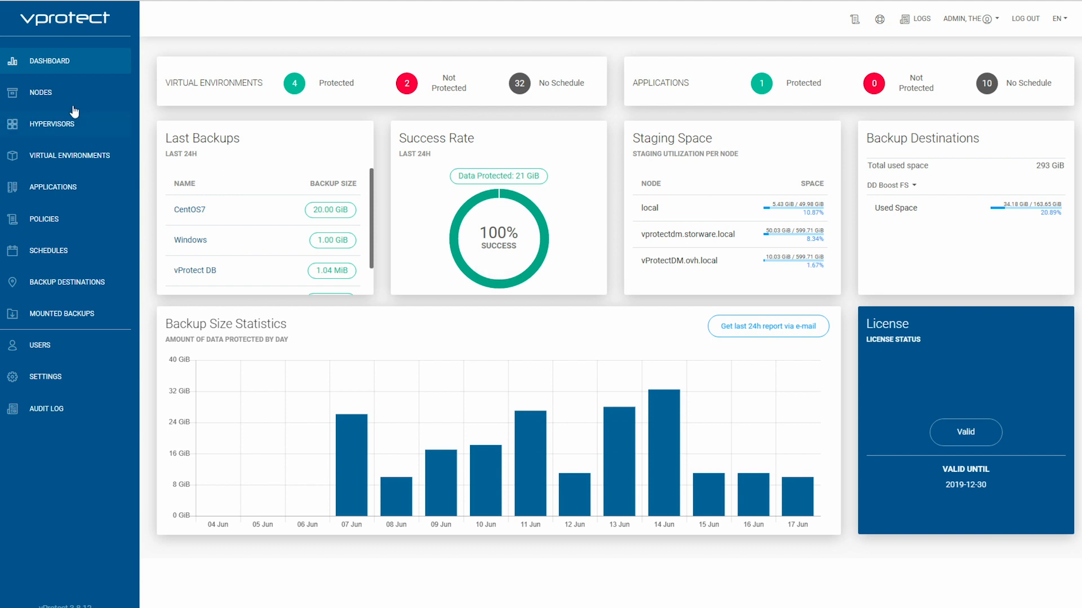
- Open the list of individual hypervisors configured in the system
left_click(58, 132)
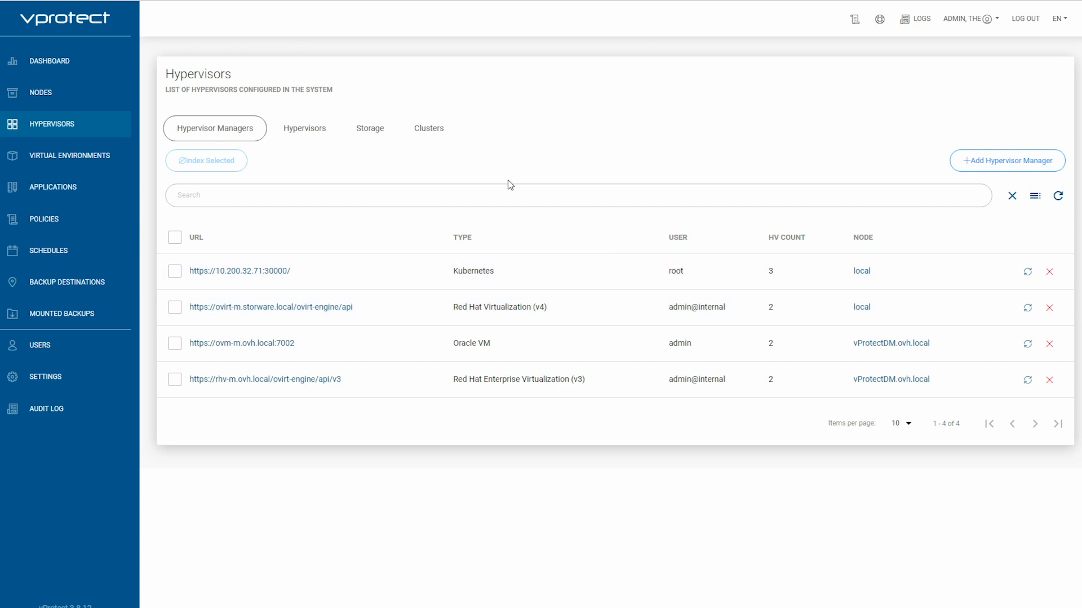
left_click(304, 129)
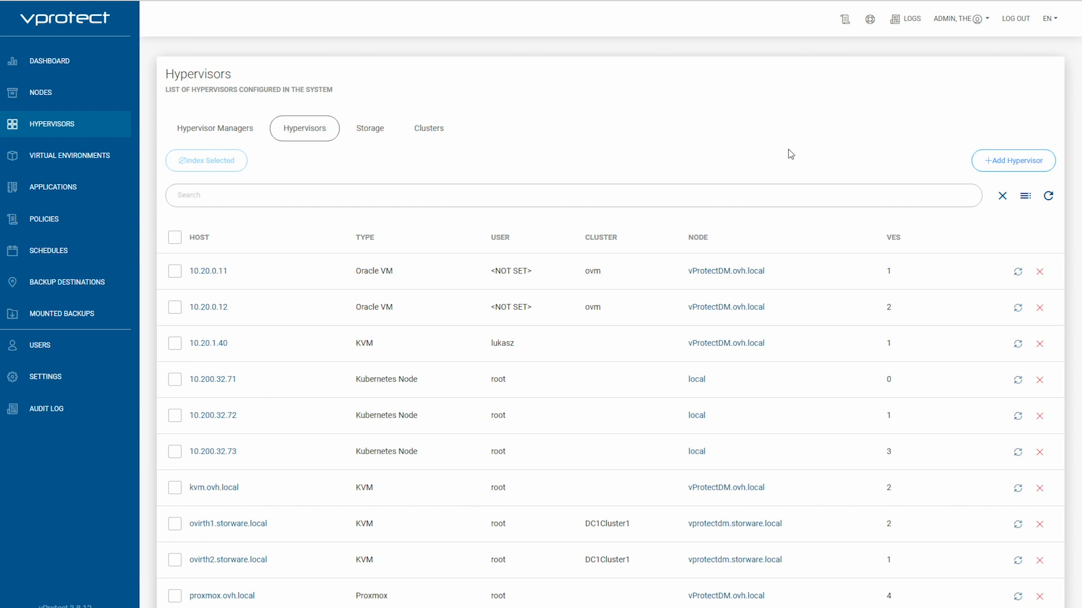
- Begin adding a new KVM hypervisor with host address 1.2.3.4
left_click(987, 165)
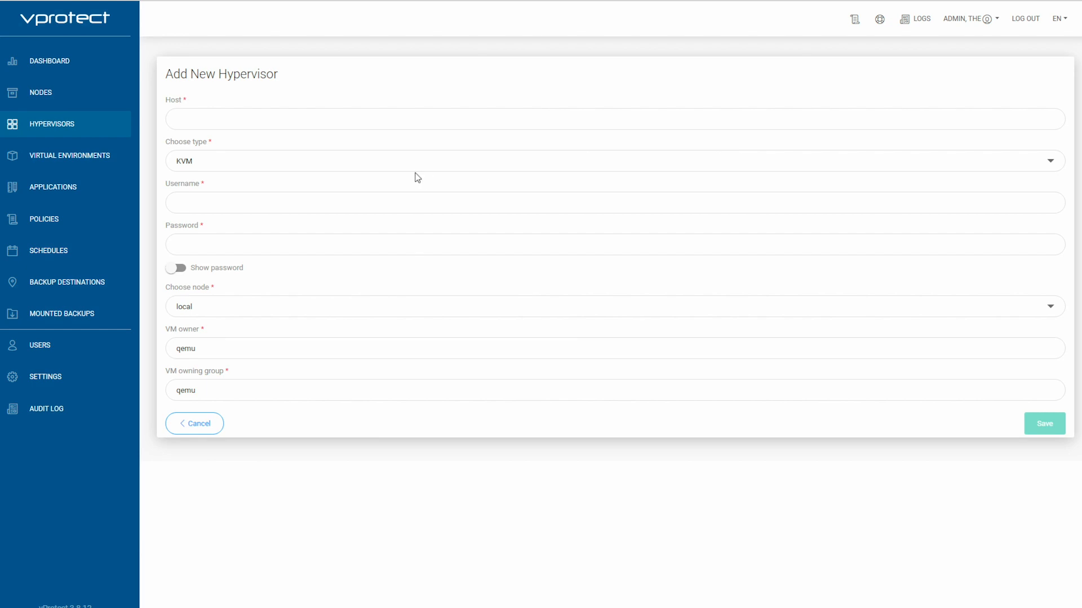
left_click(367, 121)
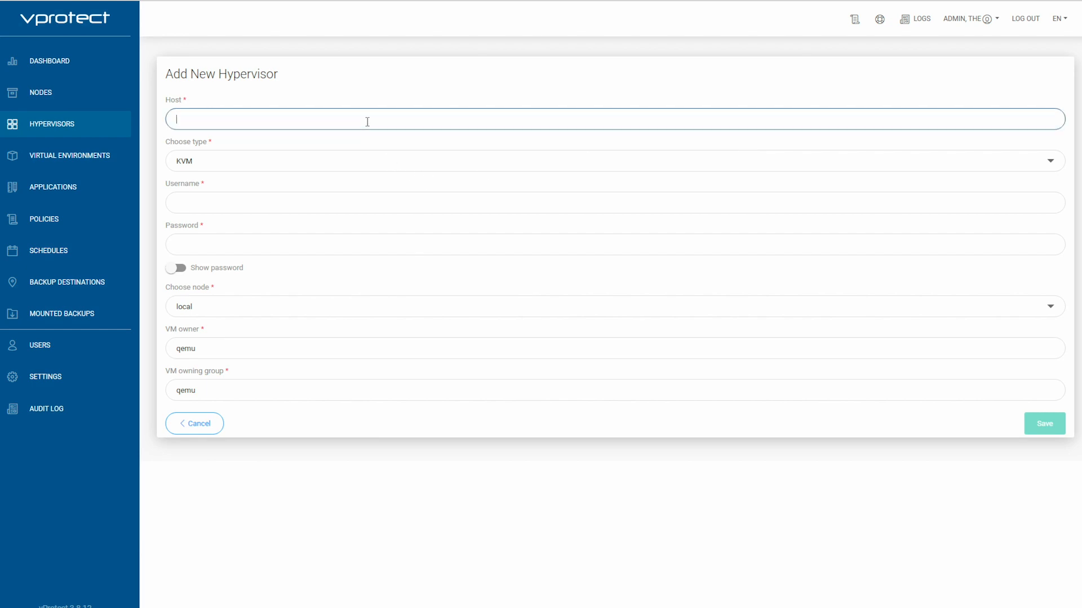
type("1.2.34")
key("BackSpace")
type(".4")
left_click(239, 203)
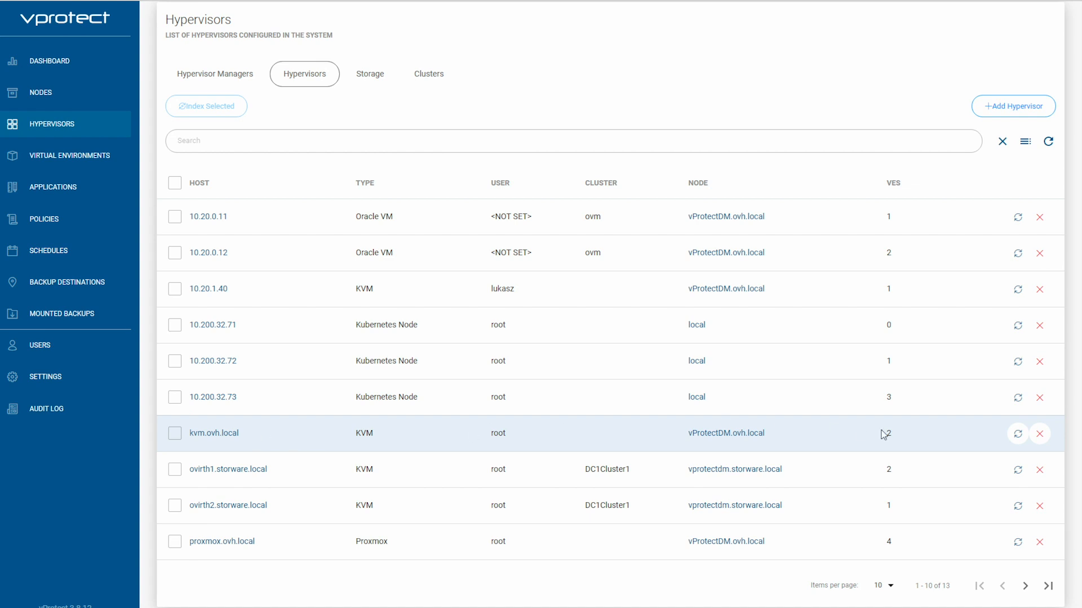
- Run an index task on the kvm.ovh.local hypervisor and check its progress in the tasks console
left_click(1017, 435)
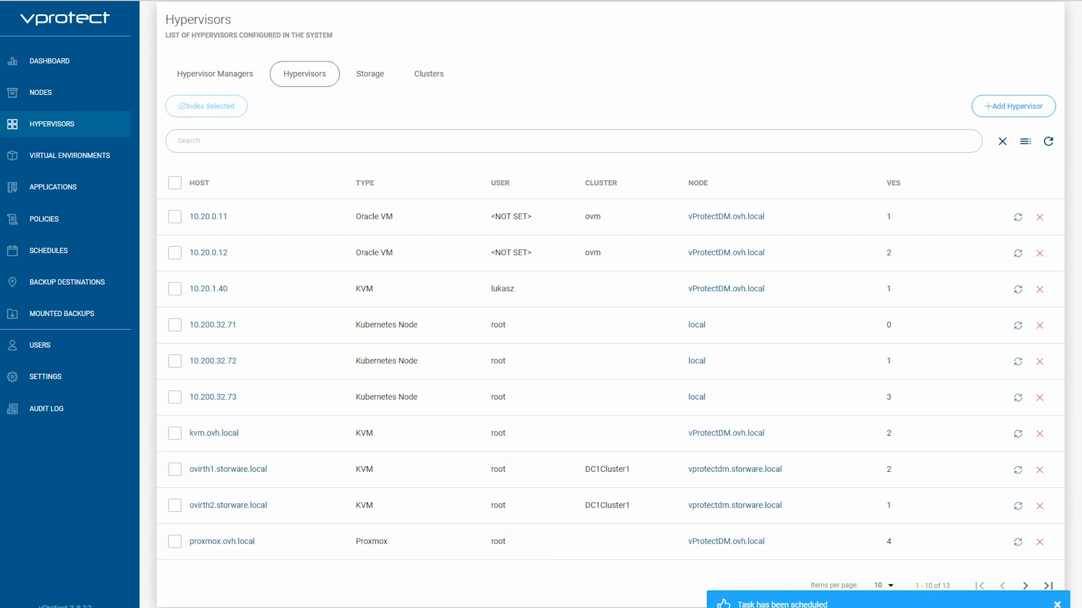
left_click(609, 605)
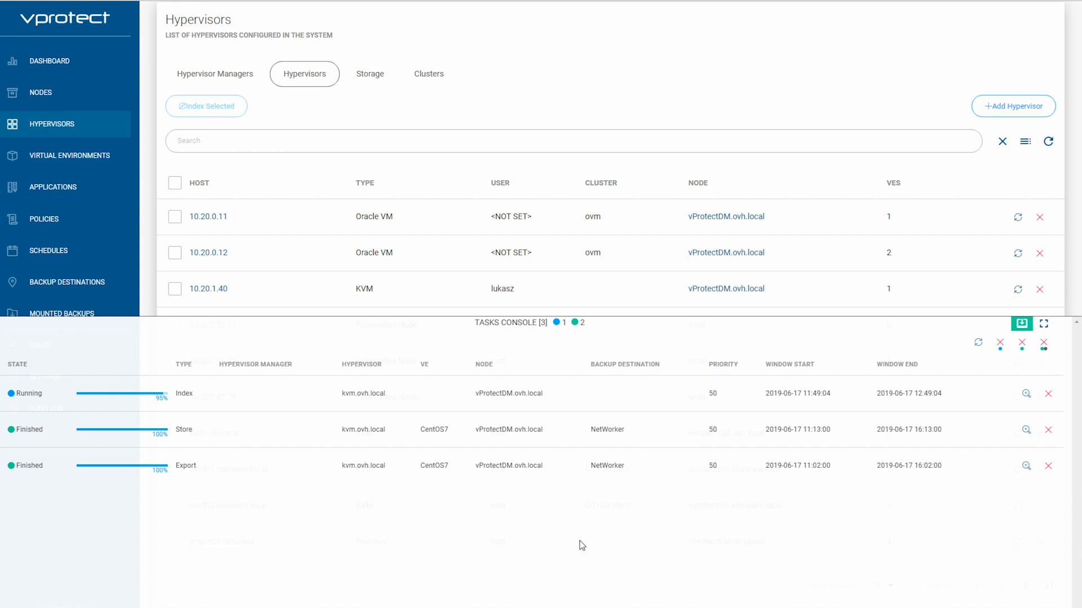
left_click(974, 328)
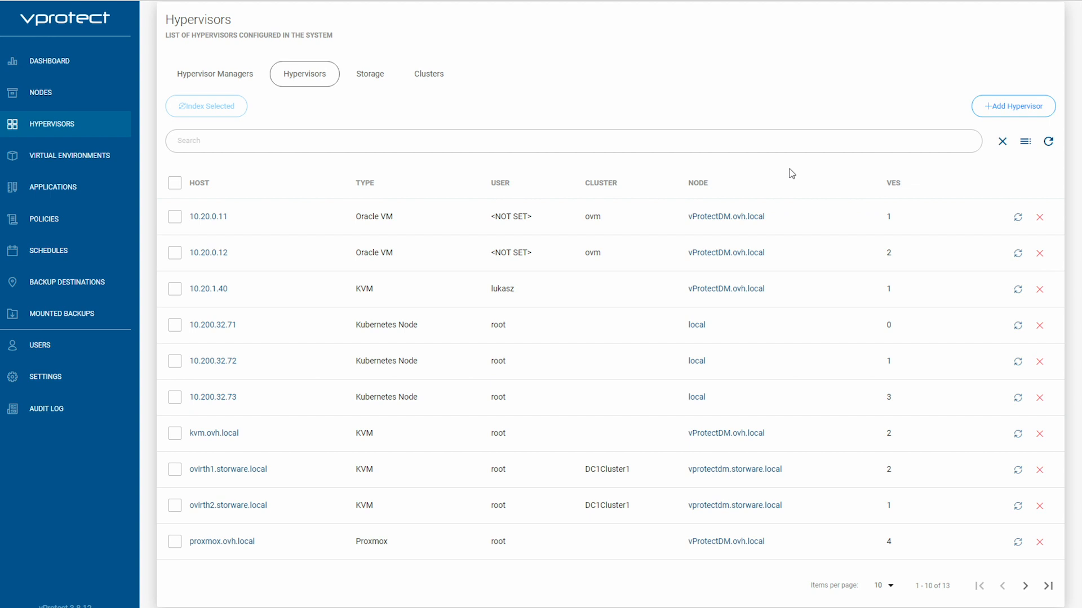
- Filter the virtual environments by "kvm" and examine the CentOS7 machine's identifier
left_click(90, 155)
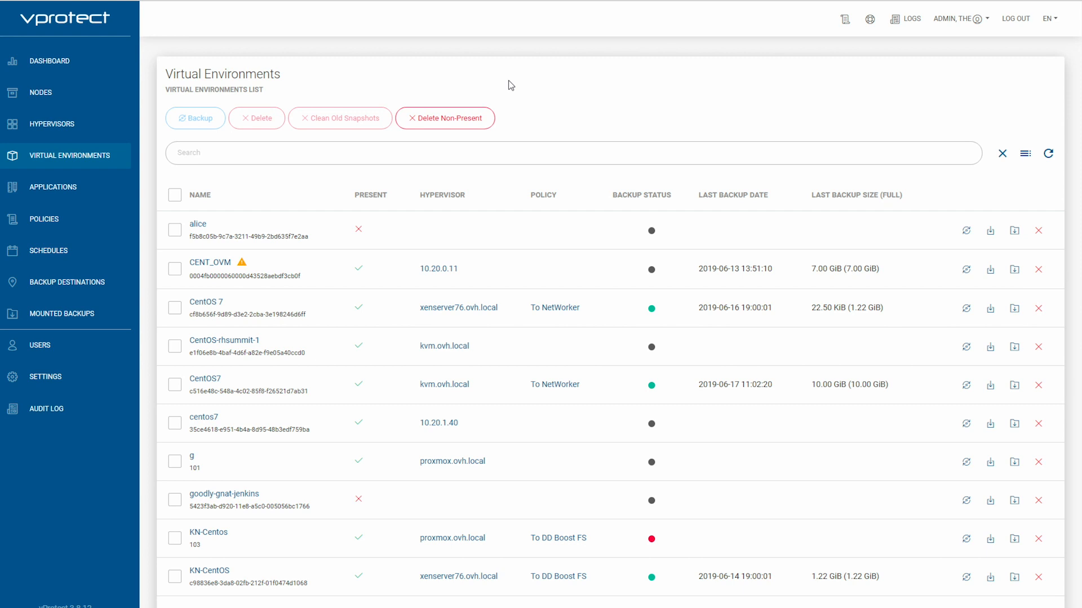
left_click(492, 151)
type("kvm")
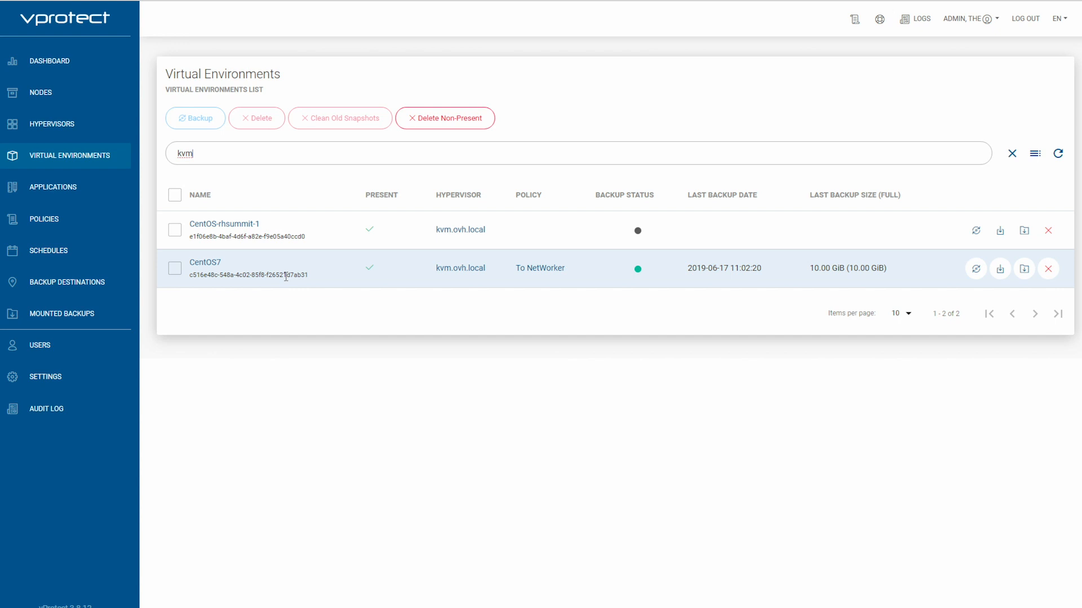
left_click_drag(317, 278, 209, 277)
left_click(224, 274)
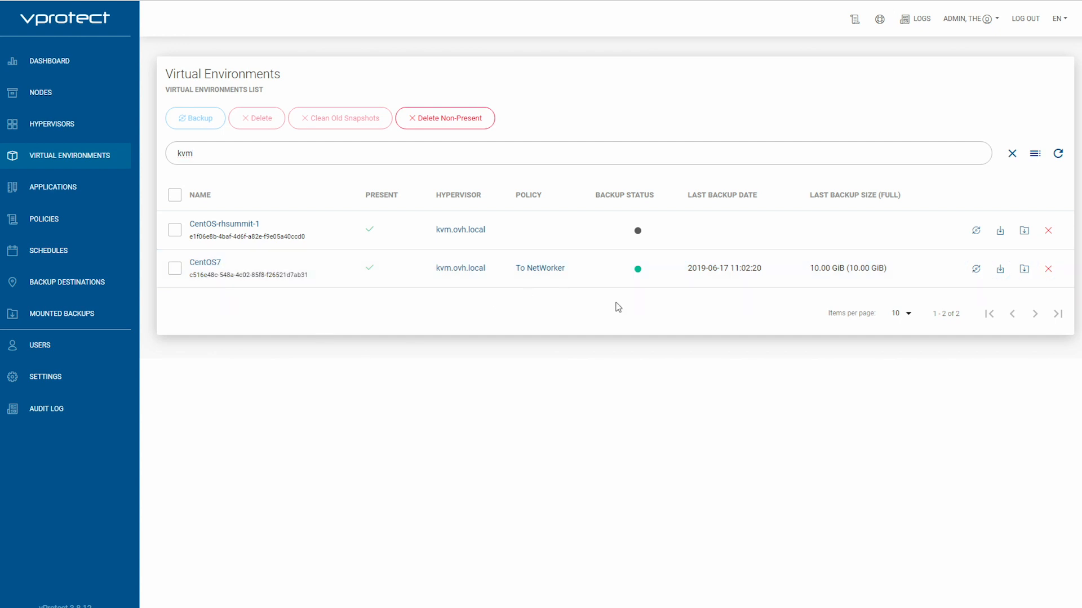
- Start a full backup of the CentOS7 virtual environment to the NetWorker backup destination
left_click(975, 270)
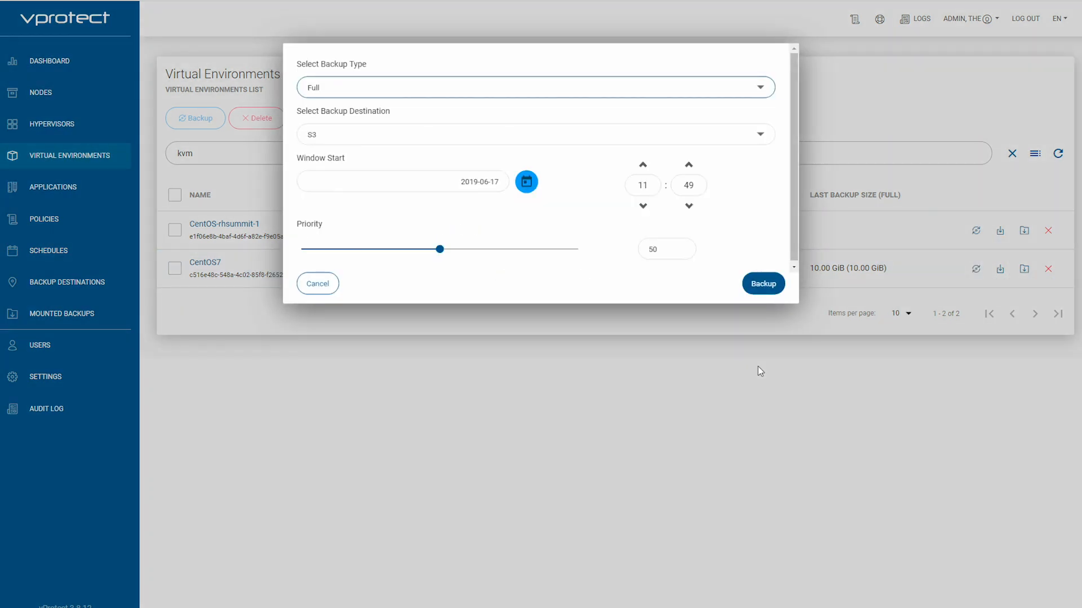
left_click(378, 137)
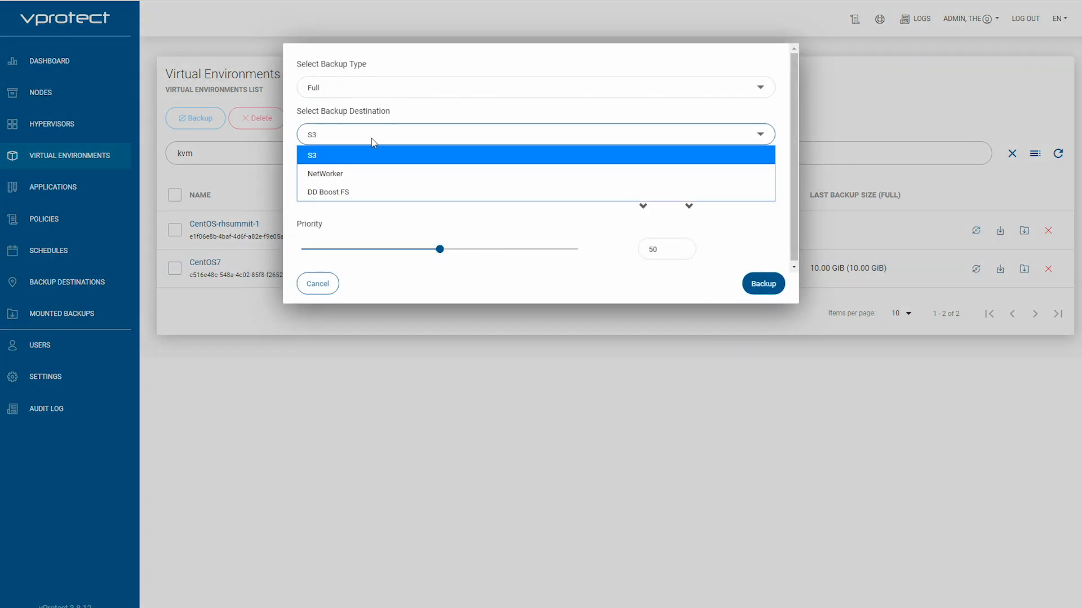
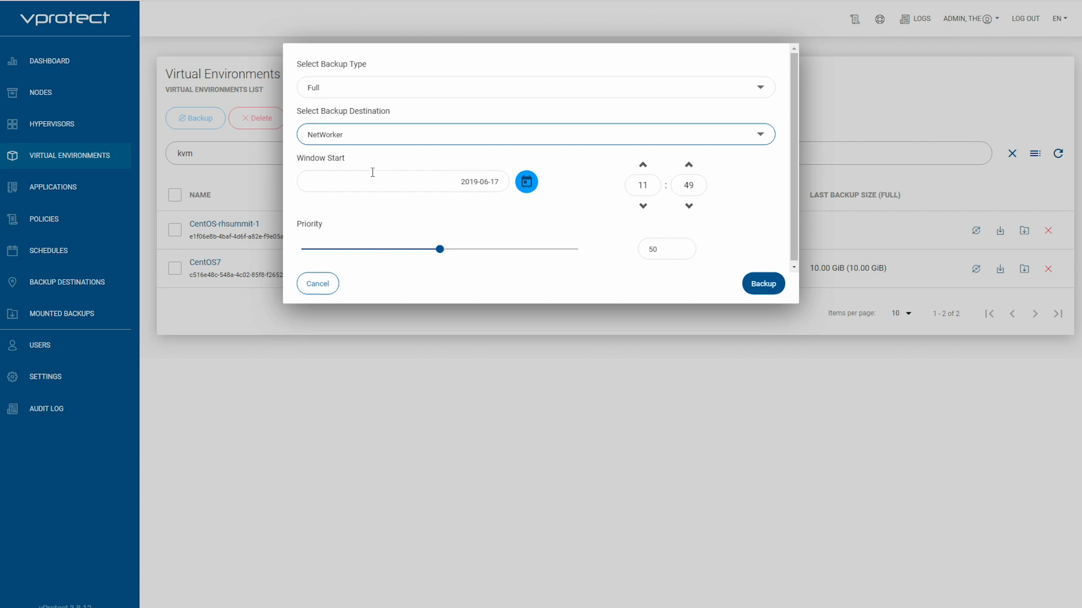
left_click(764, 284)
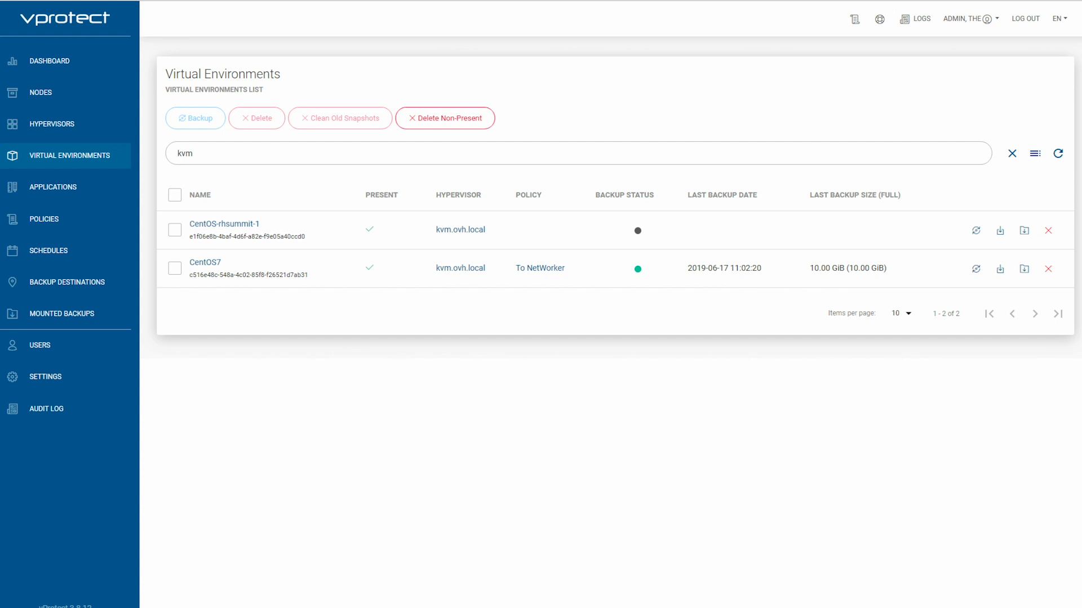
mouse_move(654, 607)
- Examine the auto-assignment, virtual environments, rule and other settings of the To DD Boost FS backup policy
left_click(58, 220)
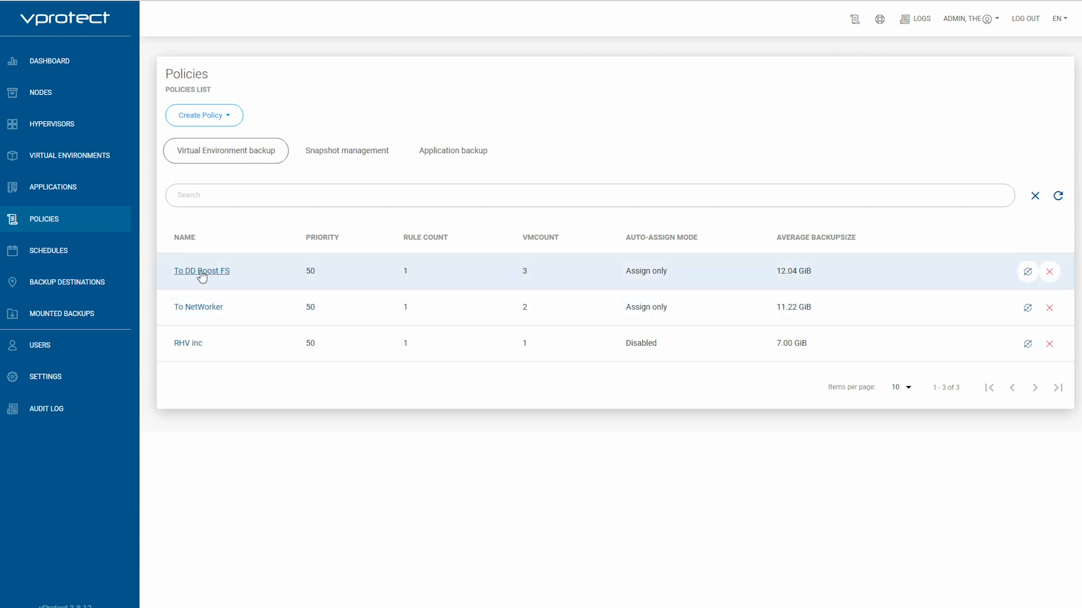
left_click(200, 271)
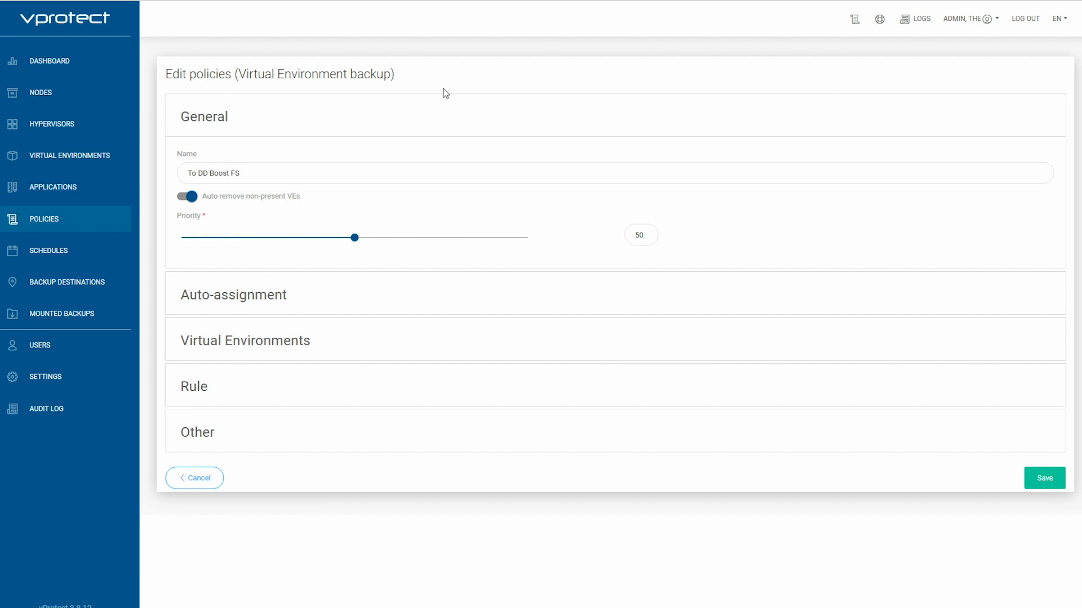
left_click(229, 290)
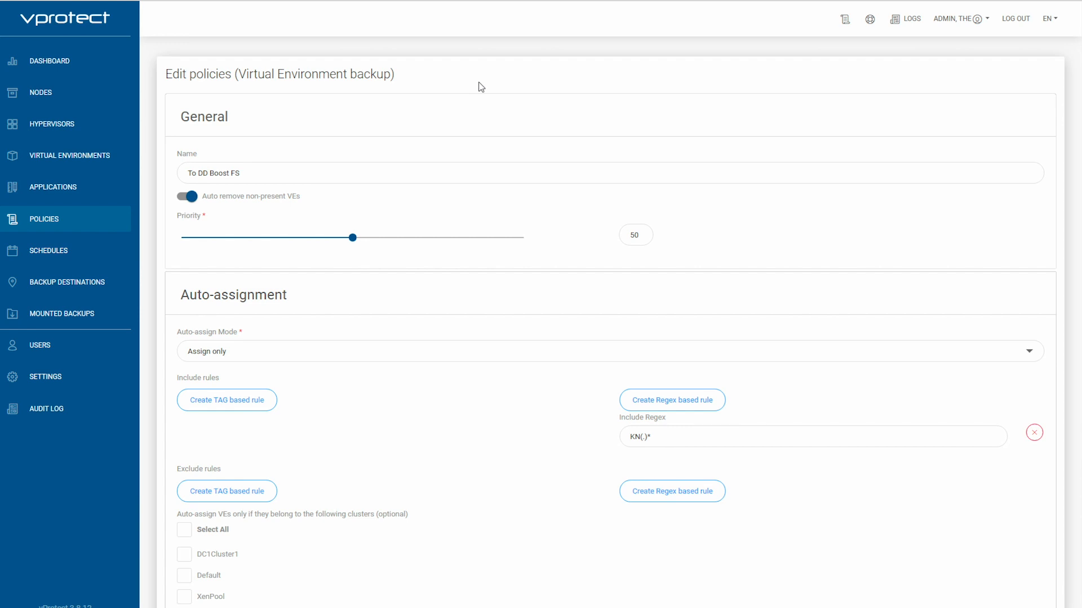
left_click(228, 301)
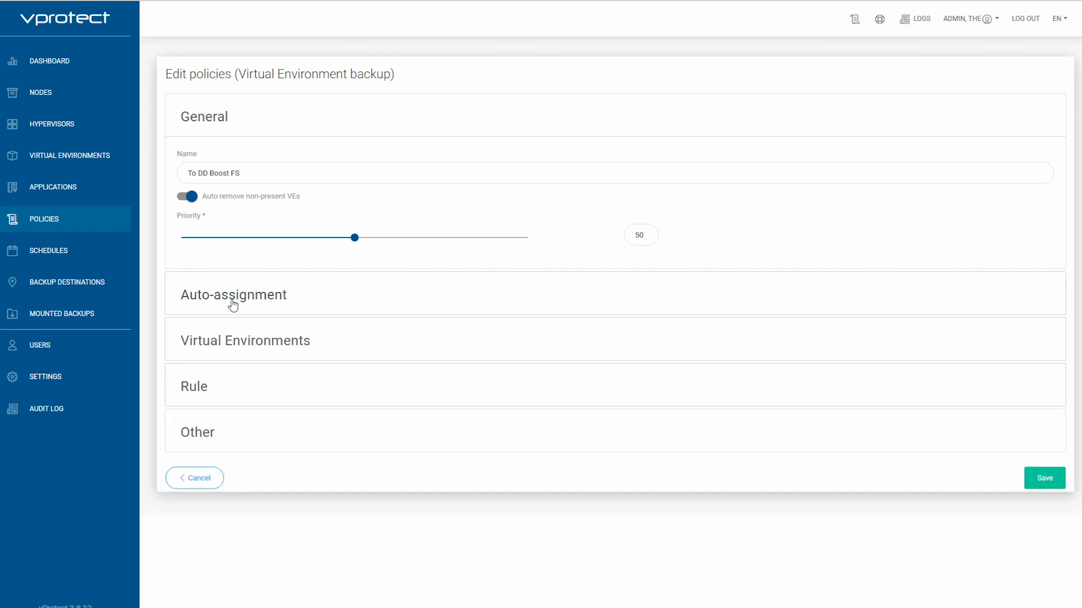
left_click(220, 340)
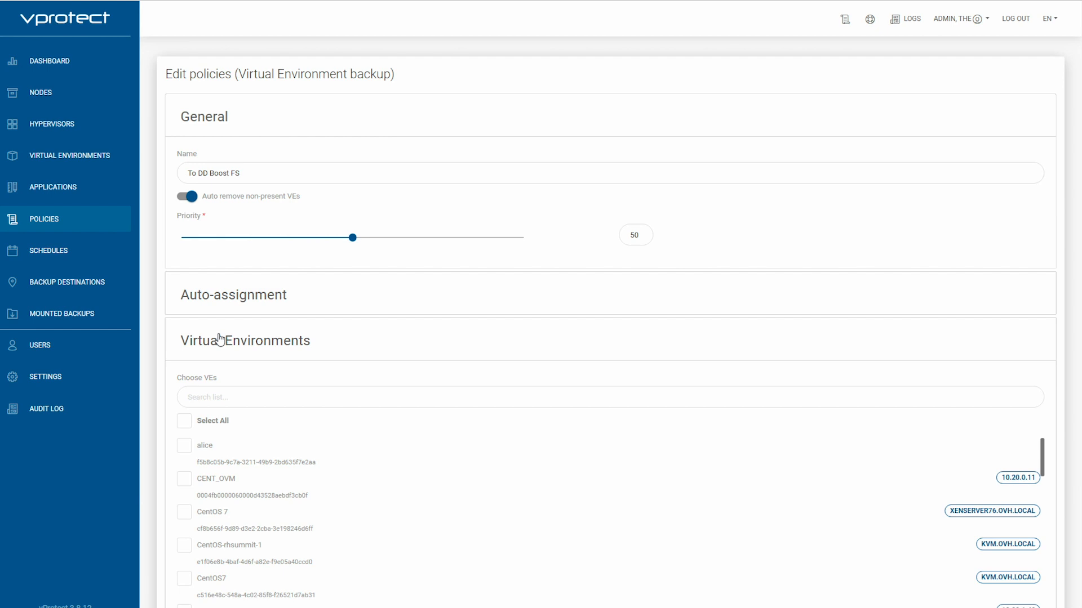
left_click(220, 340)
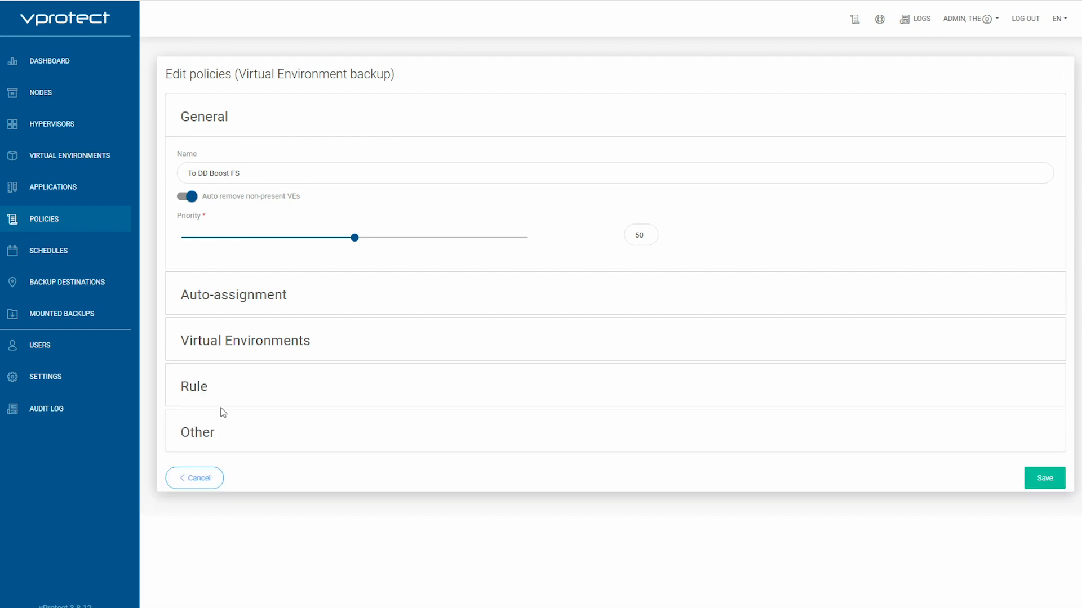
left_click(195, 389)
scroll(451, 375, "down", 1)
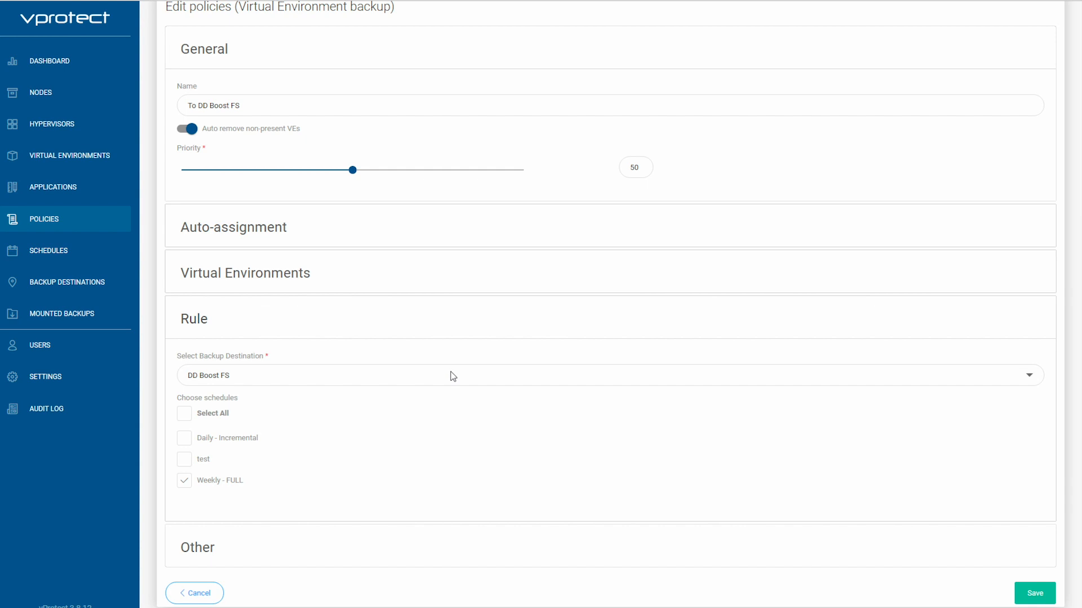
left_click(212, 549)
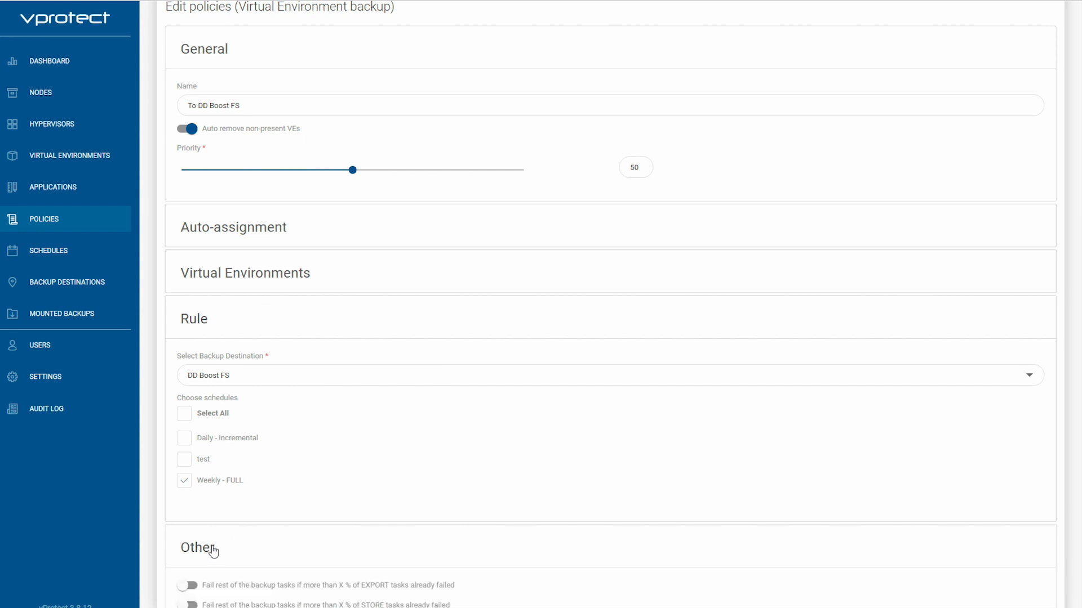
scroll(508, 406, "down", 2)
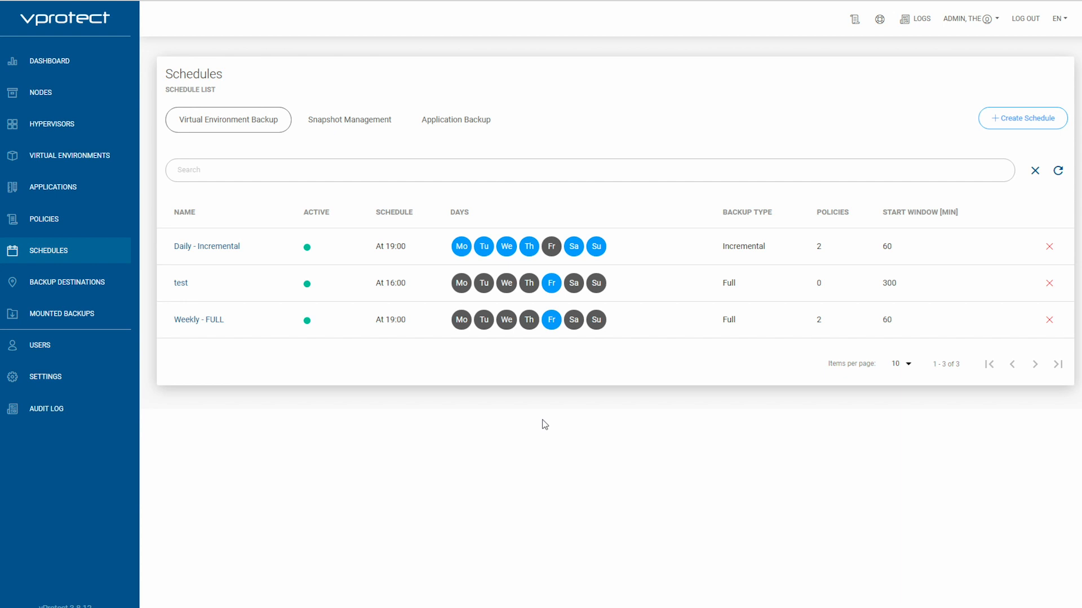
- Begin a new virtual environment backup schedule, review the backup types and day options, and set the execution type to Interval
left_click(1022, 118)
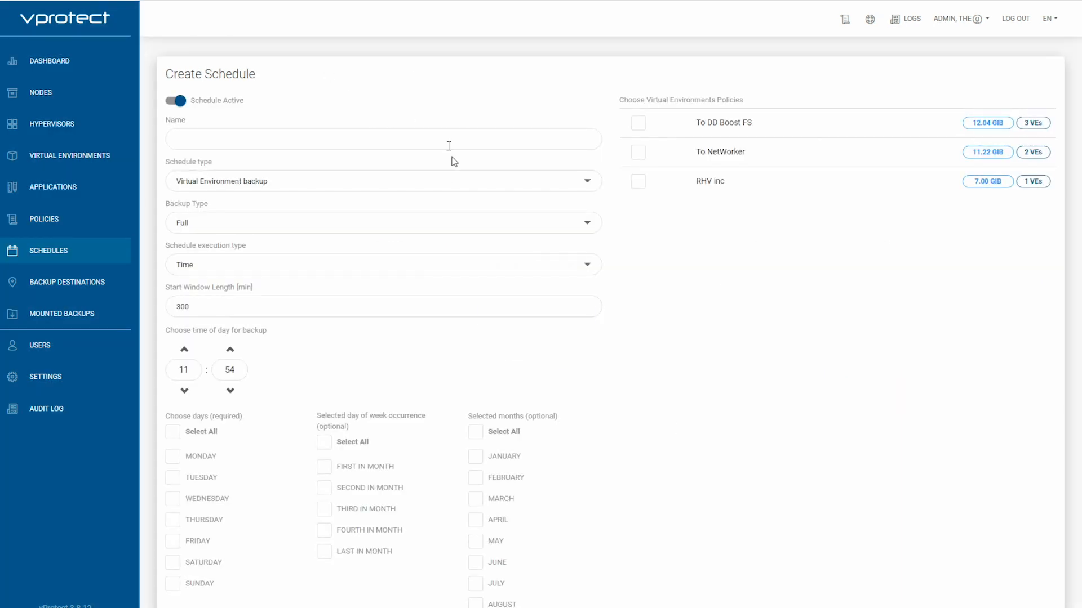
left_click(307, 227)
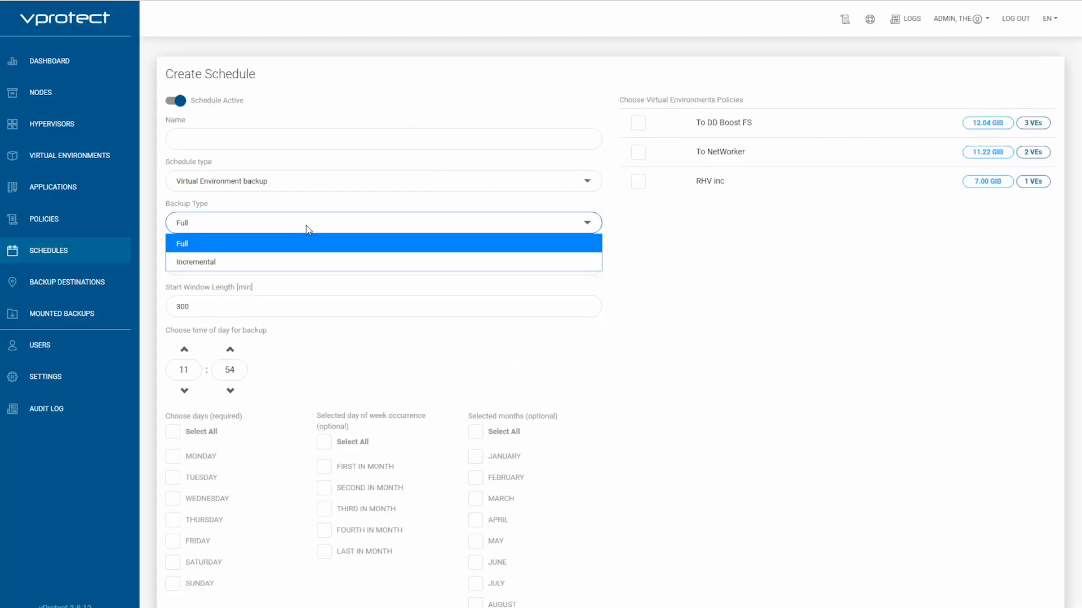
left_click(812, 328)
scroll(647, 304, "down", 2)
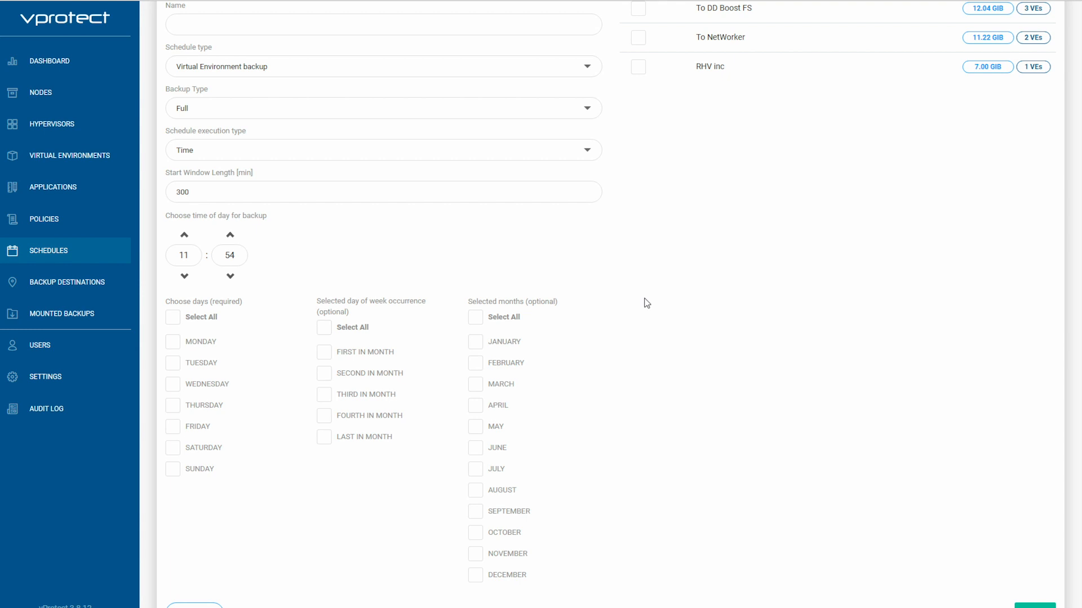
scroll(714, 367, "up", 2)
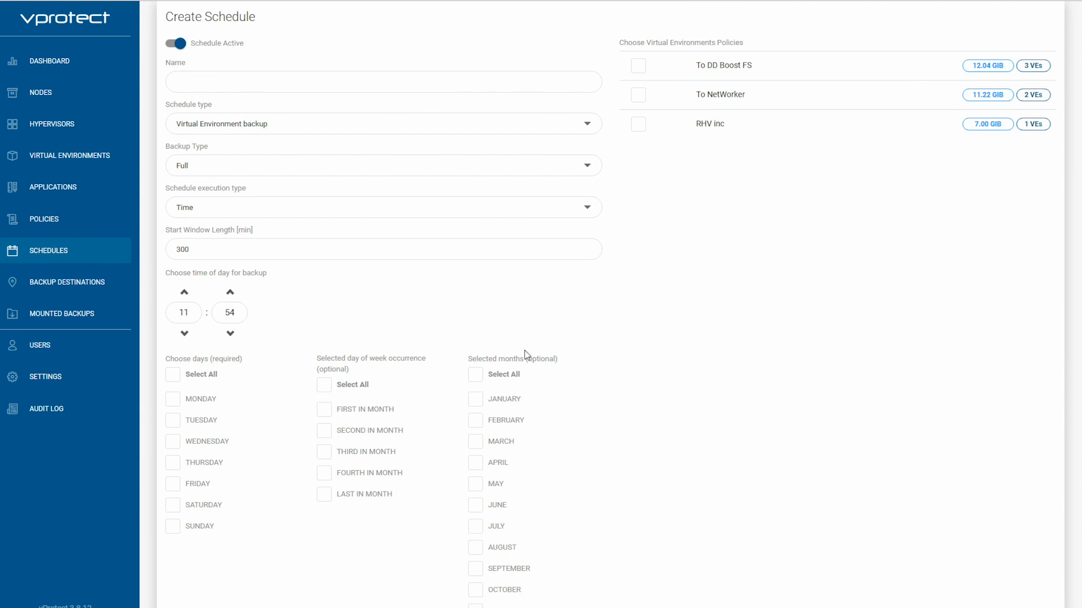
left_click(198, 208)
left_click(208, 247)
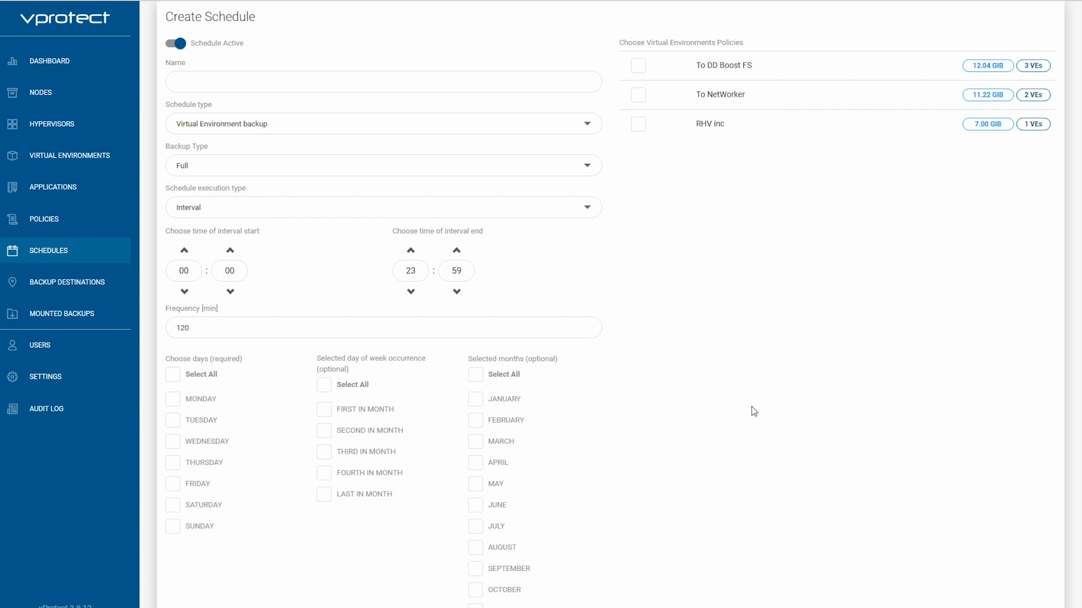
- Start creating a new File system backup destination
left_click(79, 282)
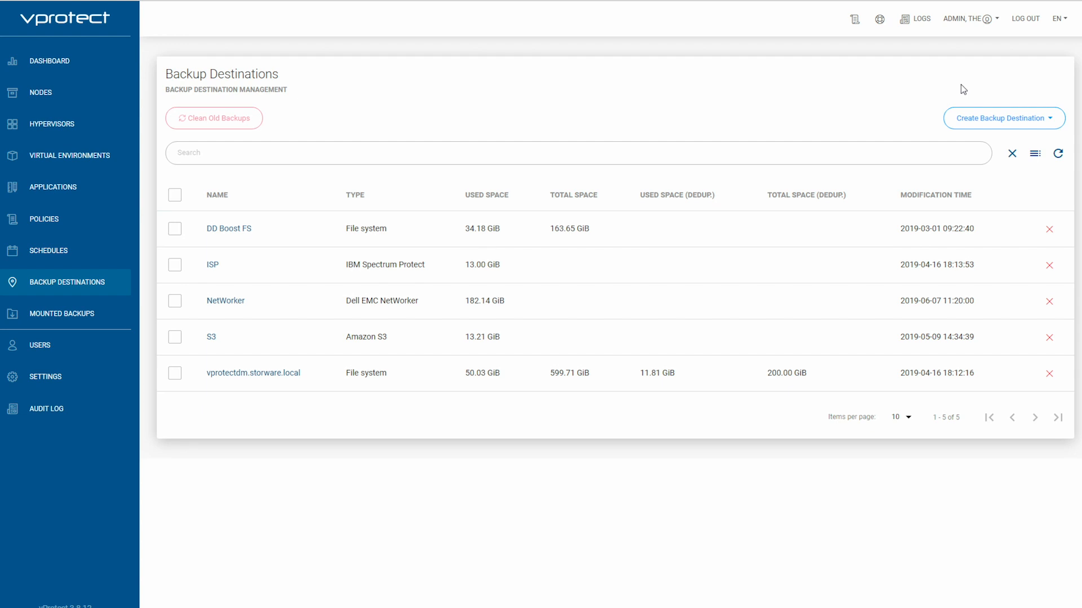
left_click(1017, 118)
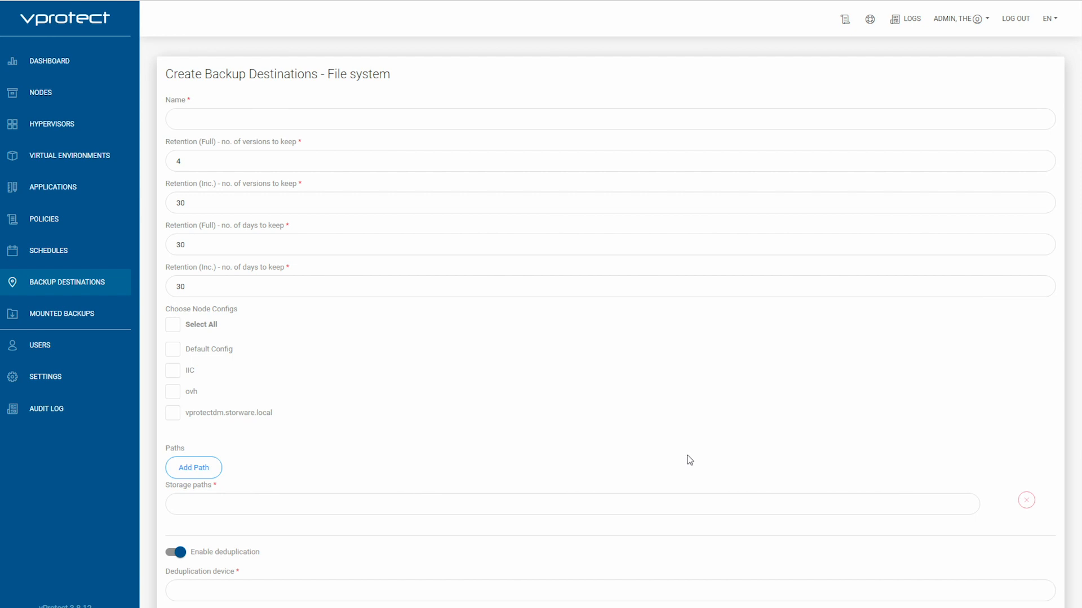
- Check the Export and Store tasks of the CentOS7 backup in the tasks console
left_click(641, 603)
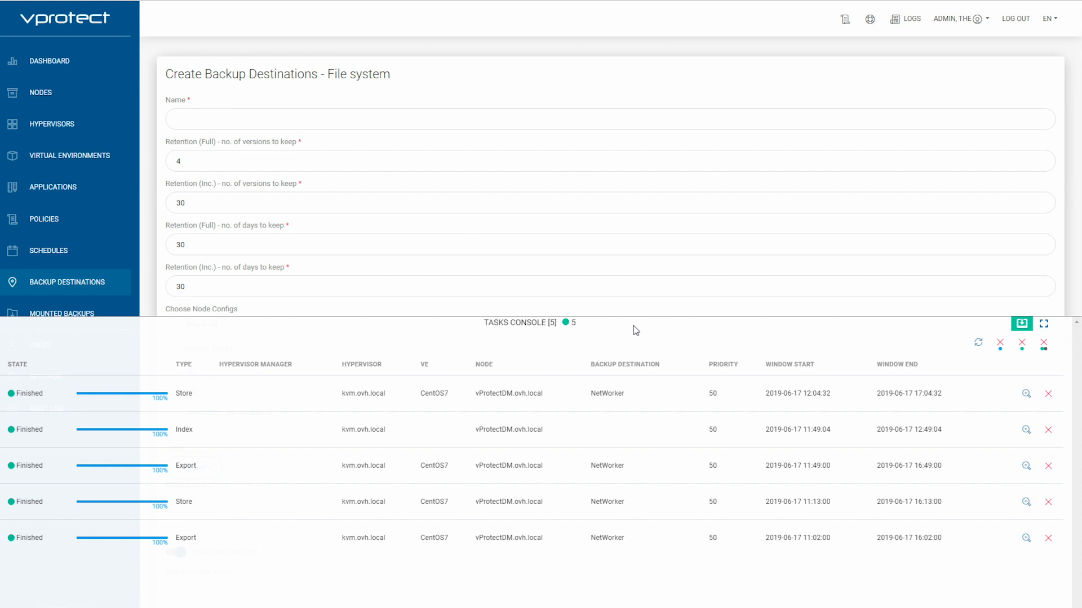
double_click(185, 466)
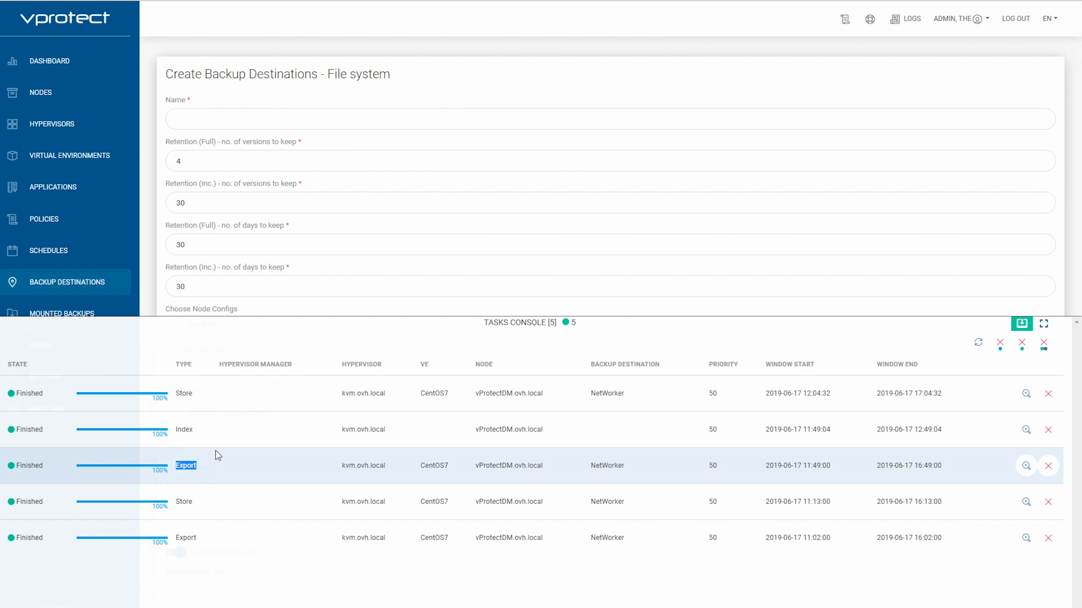
double_click(185, 393)
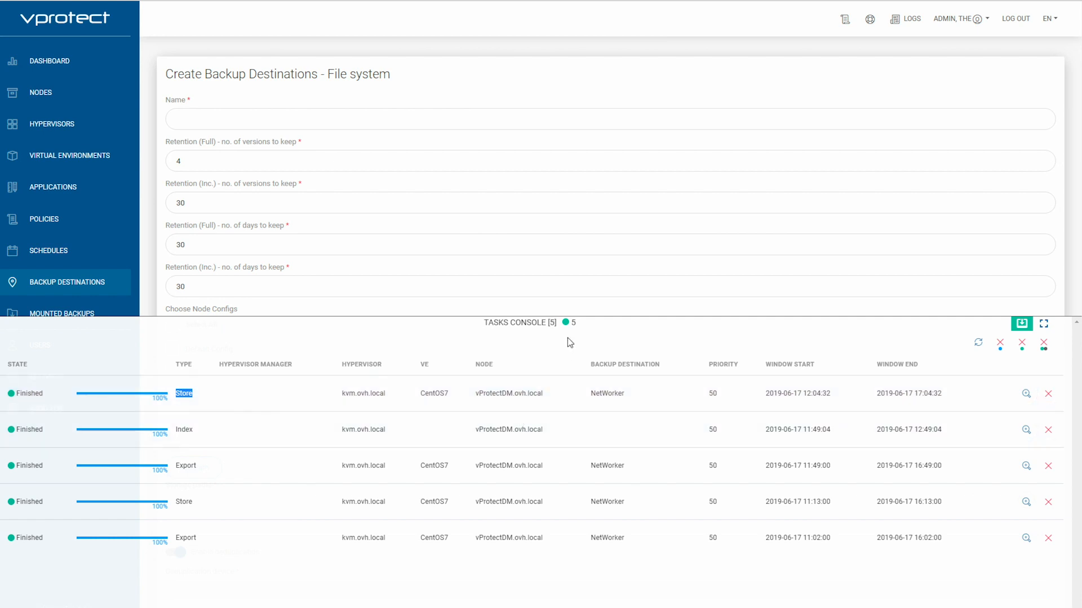
left_click(559, 324)
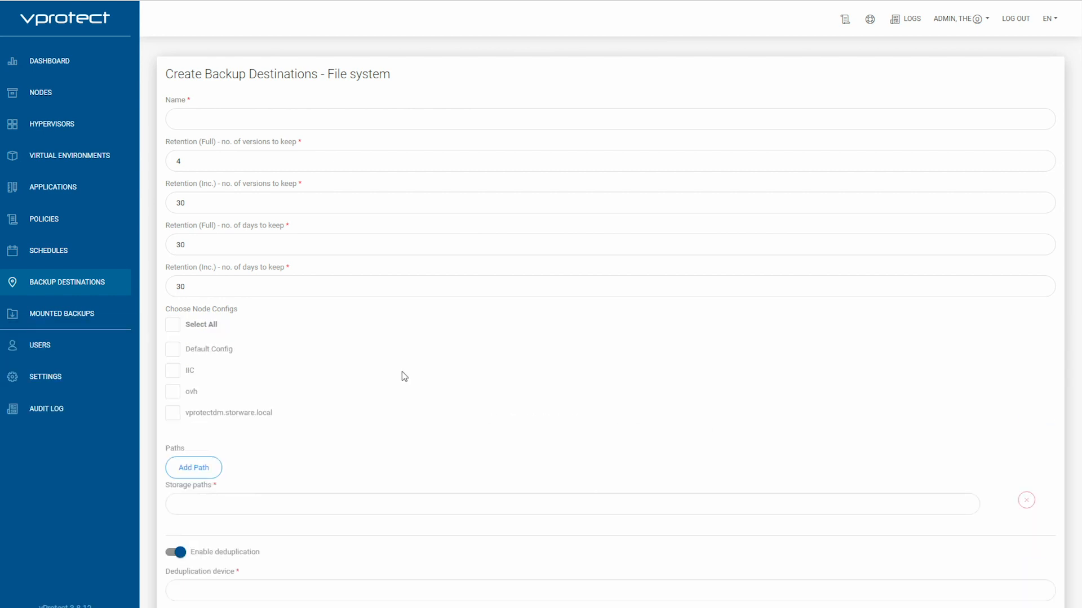
- Filter the virtual environments list by "kvm"
left_click(66, 130)
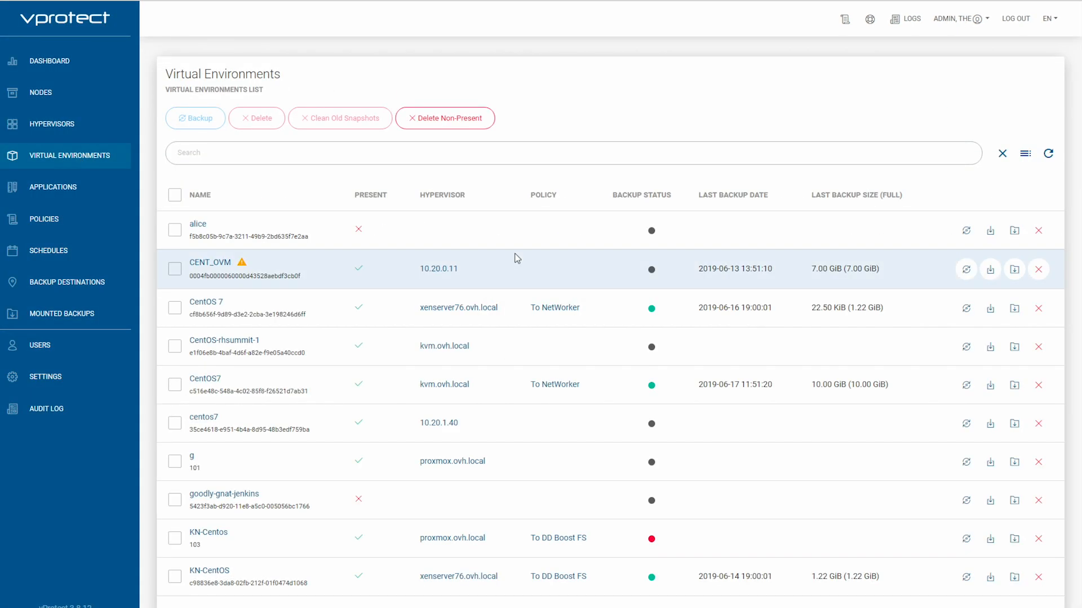
left_click(478, 161)
type("k")
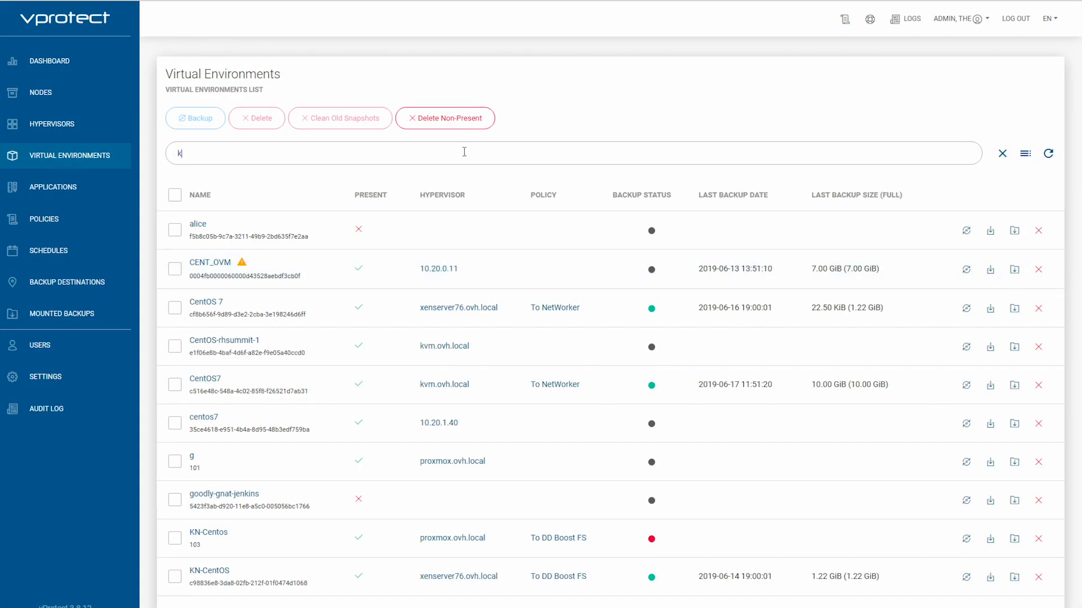
type("vm")
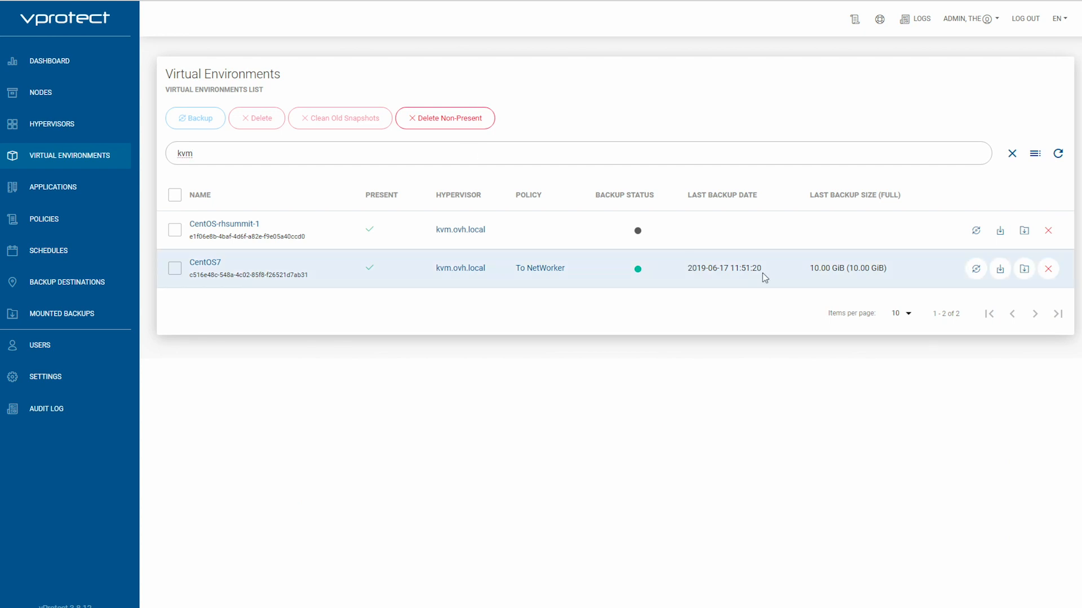
left_click(1005, 272)
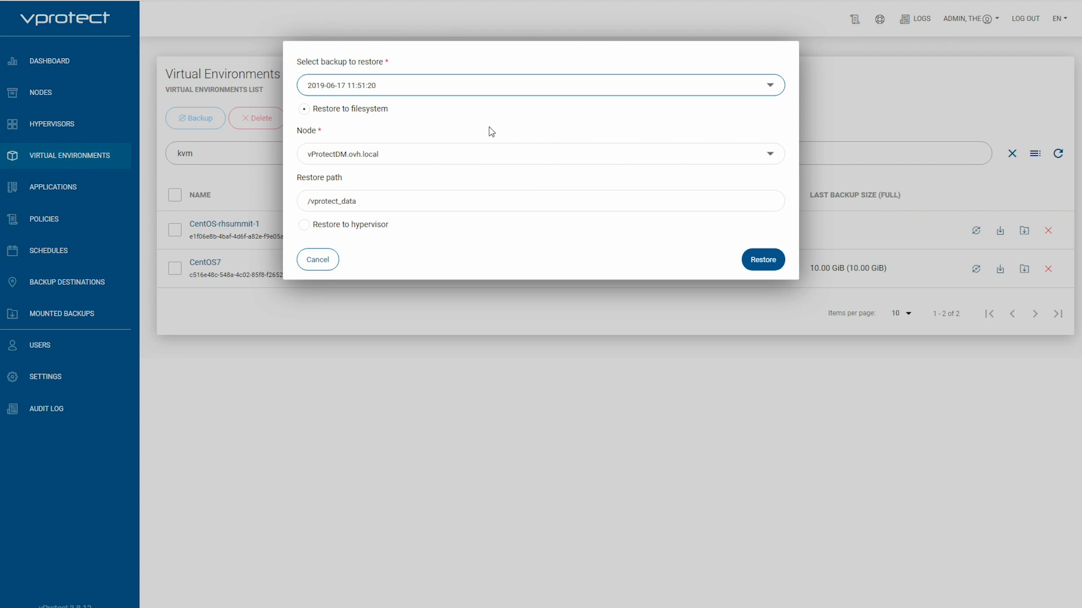
left_click(351, 227)
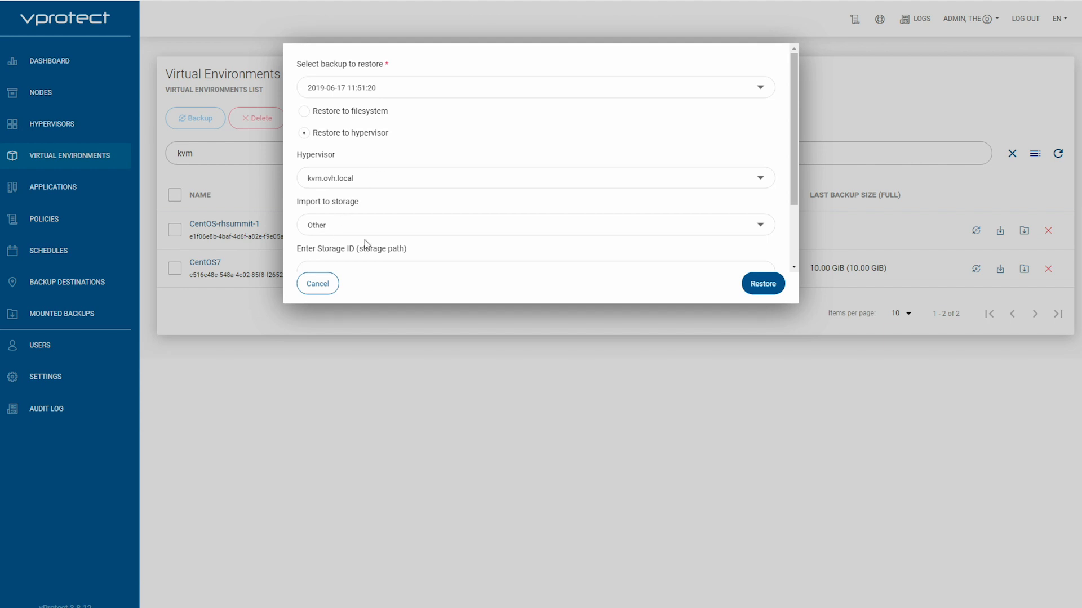
scroll(400, 244, "down", 2)
left_click(333, 179)
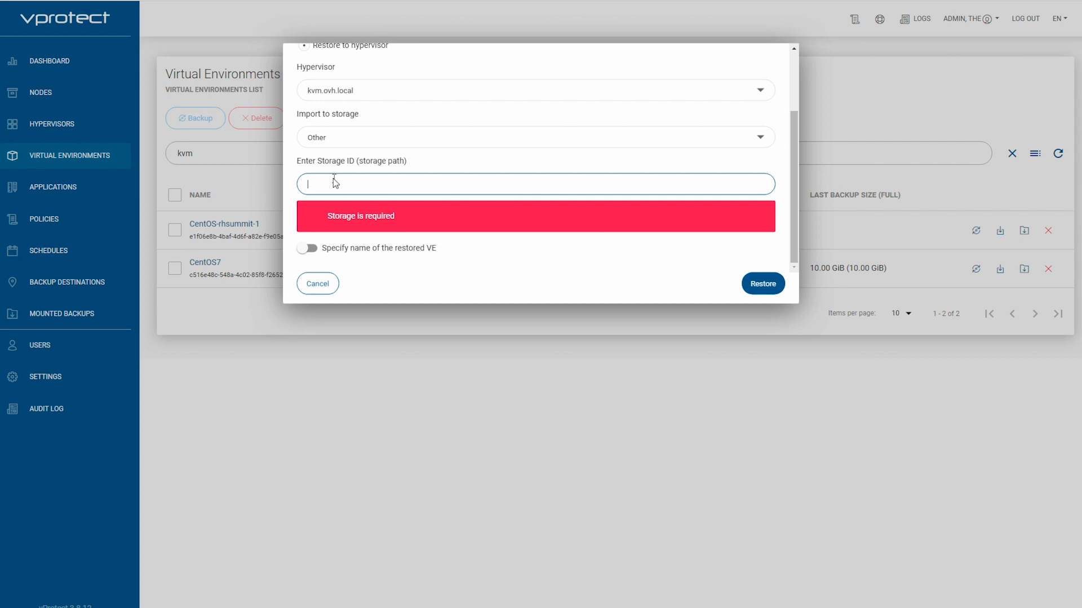
type("/var/li")
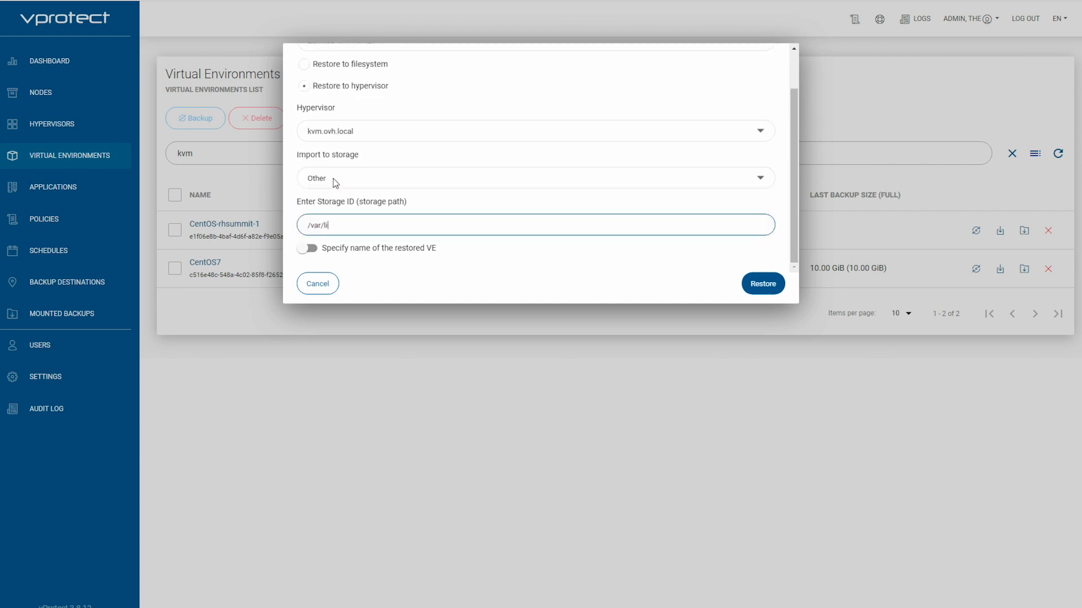
type("b/libvirt/images")
left_click(461, 205)
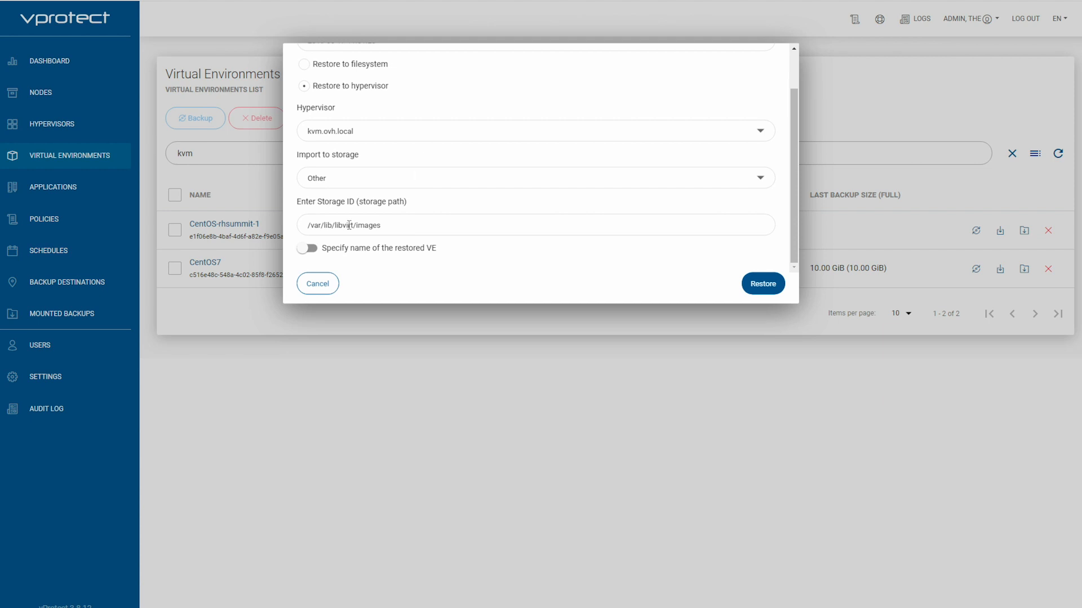
- Review the option for naming the restored VE, leave it disabled, and submit the CentOS7 restore
left_click(305, 248)
left_click(356, 250)
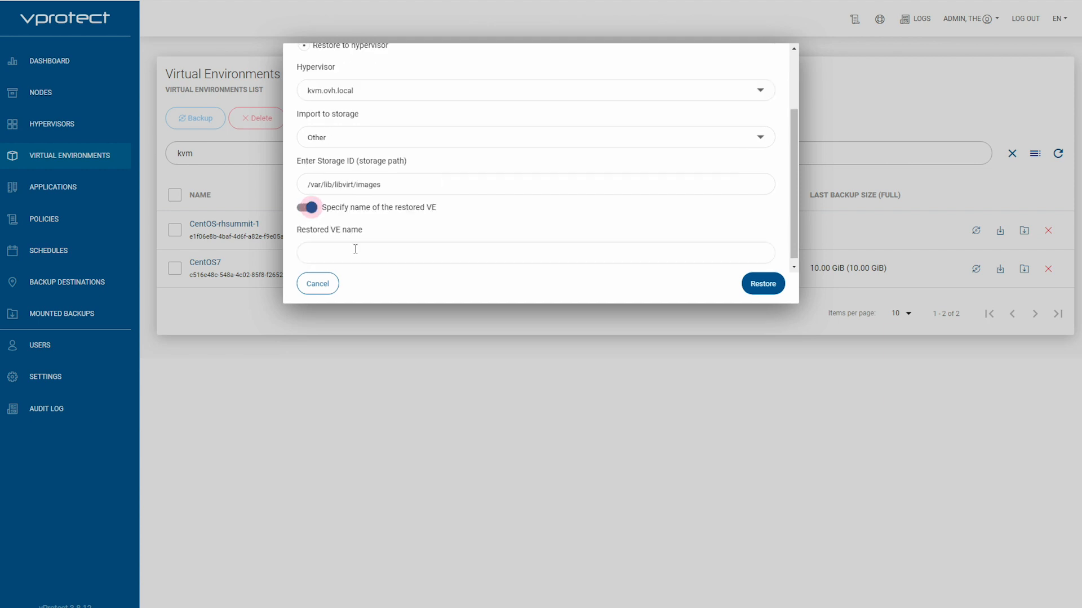
left_click(390, 210)
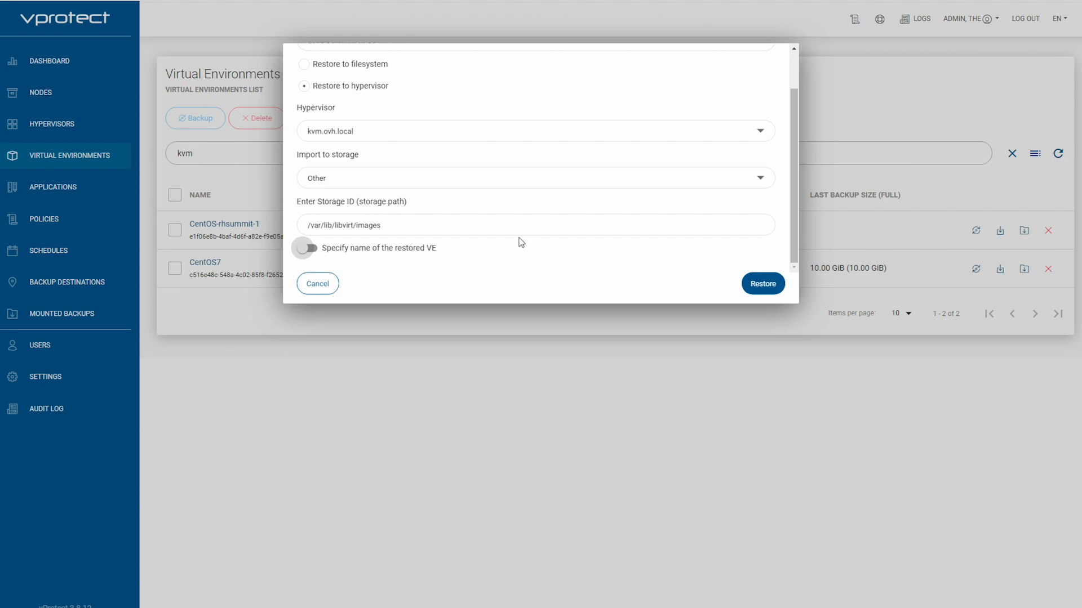
left_click(756, 284)
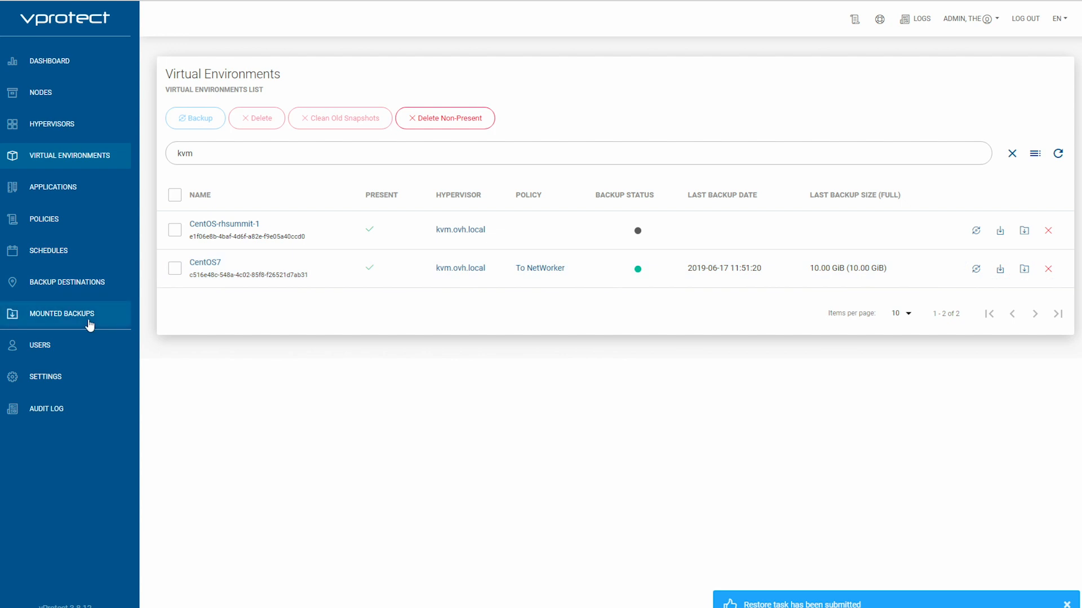
- Download config-3.10.0-862.el7.x86_64 from the boot directory of the mounted Linux_CentOS_7 backup
left_click(88, 320)
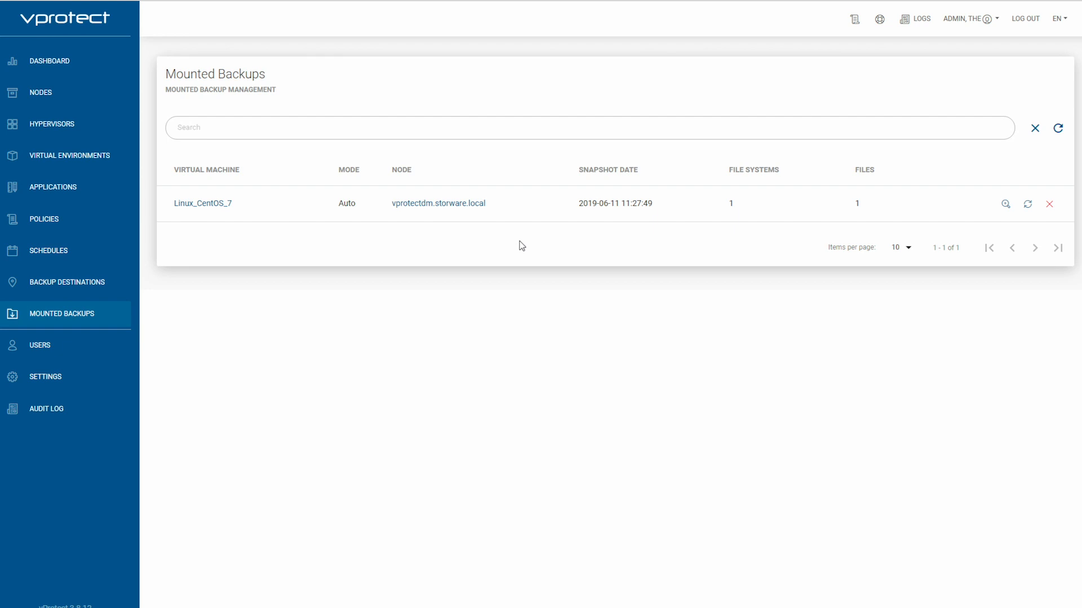
left_click(1006, 206)
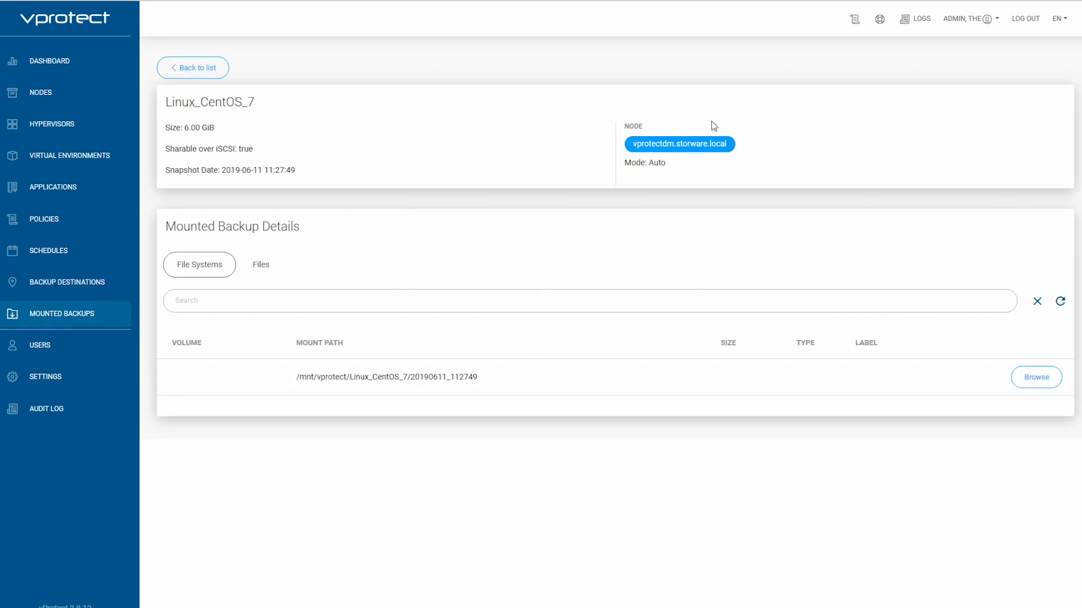
left_click(1028, 379)
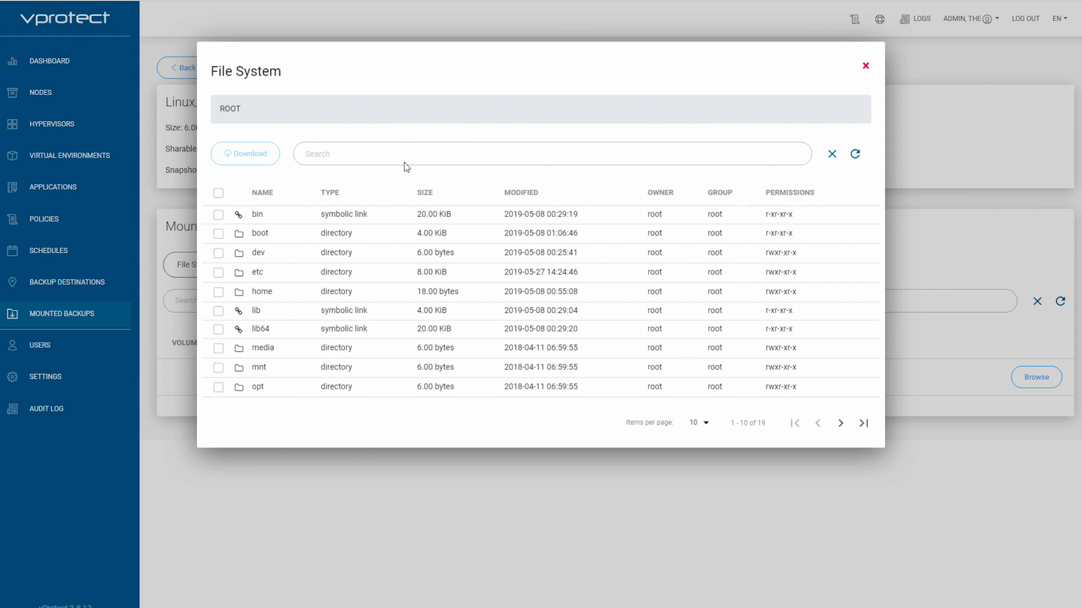
left_click(259, 235)
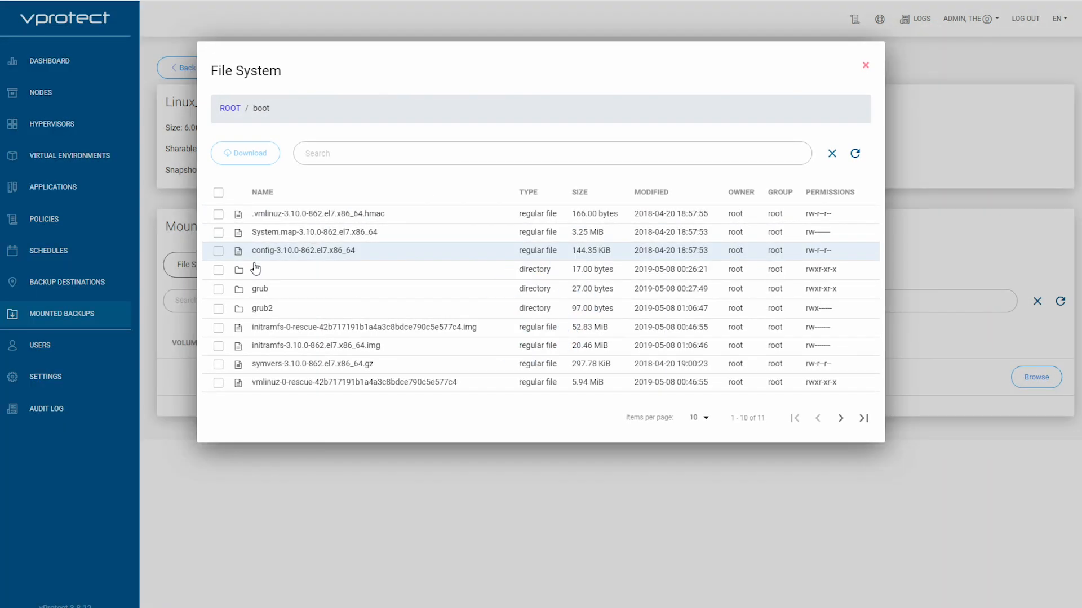
left_click(219, 252)
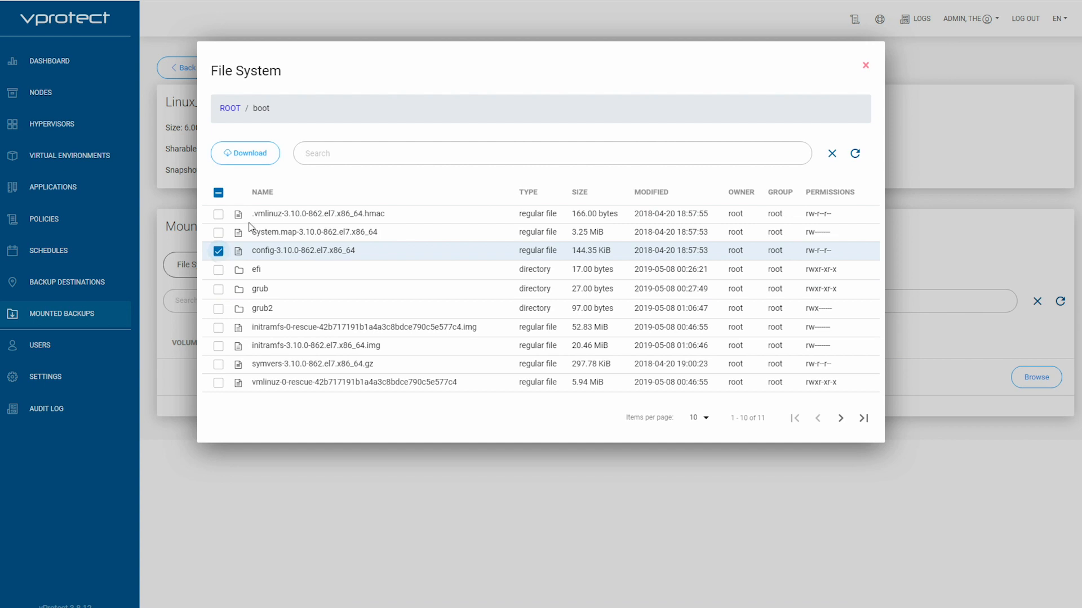
left_click(254, 154)
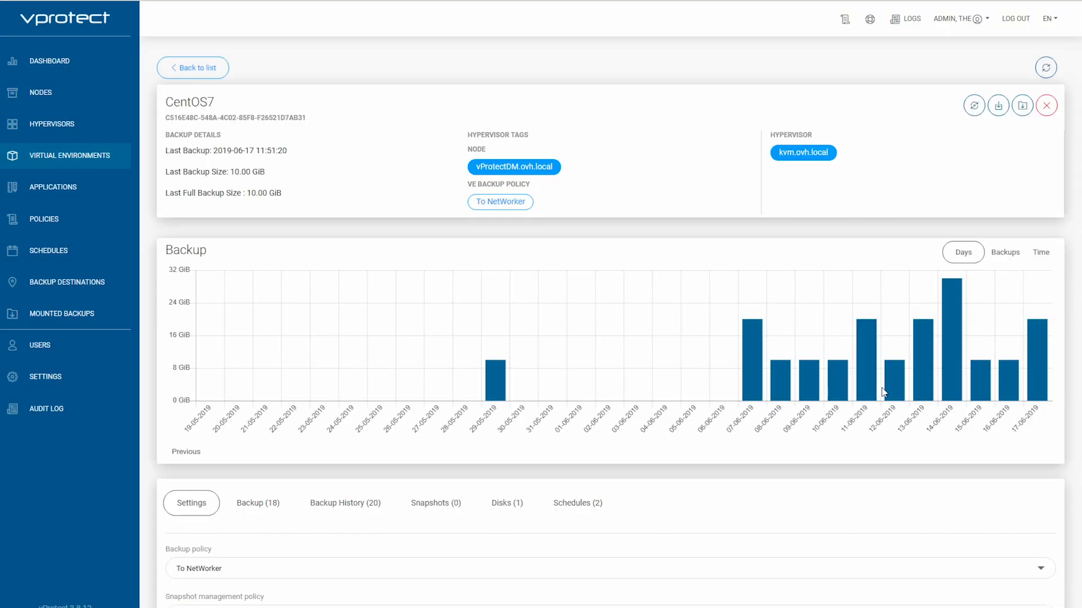
left_click(1006, 253)
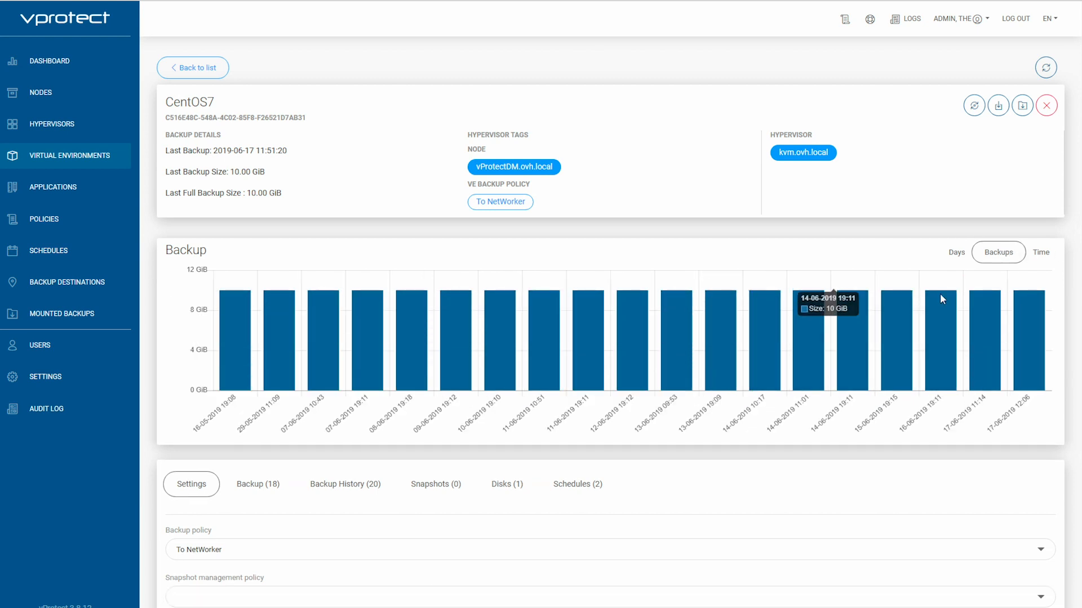
left_click(1044, 253)
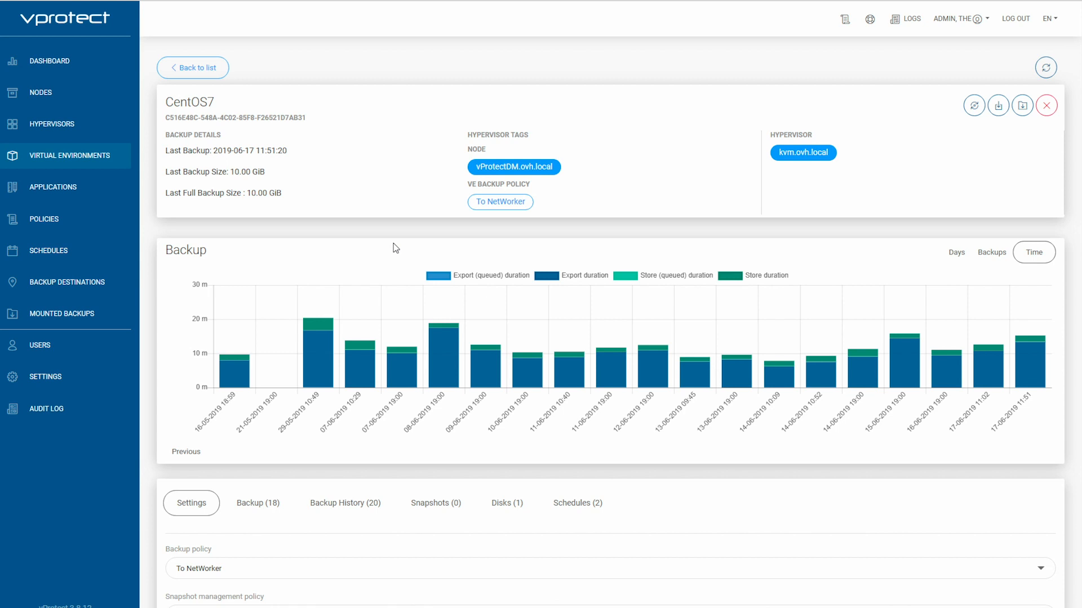
scroll(393, 248, "down", 4)
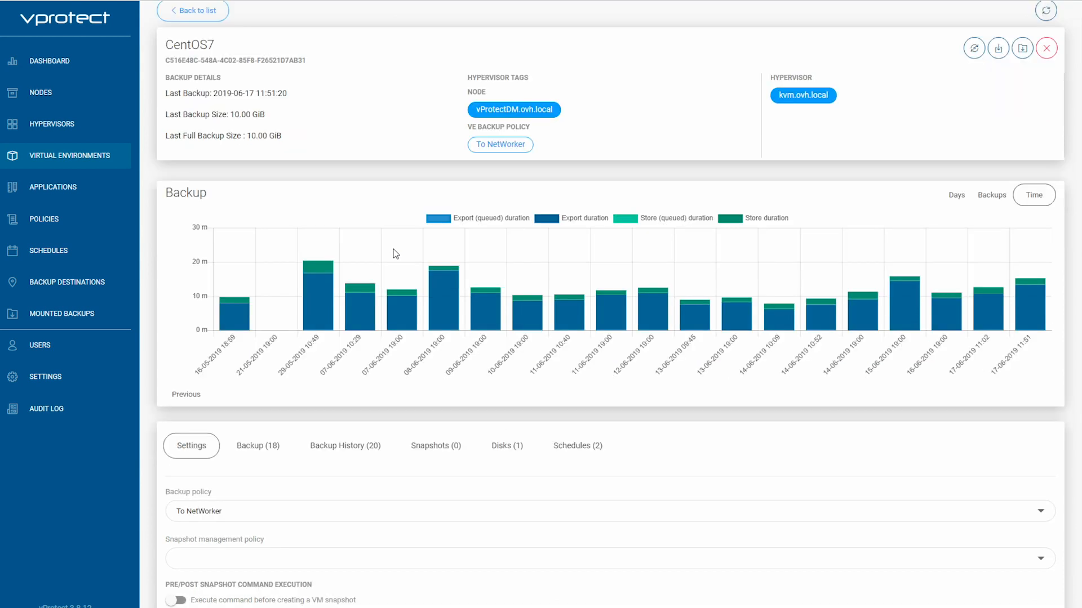
left_click(335, 287)
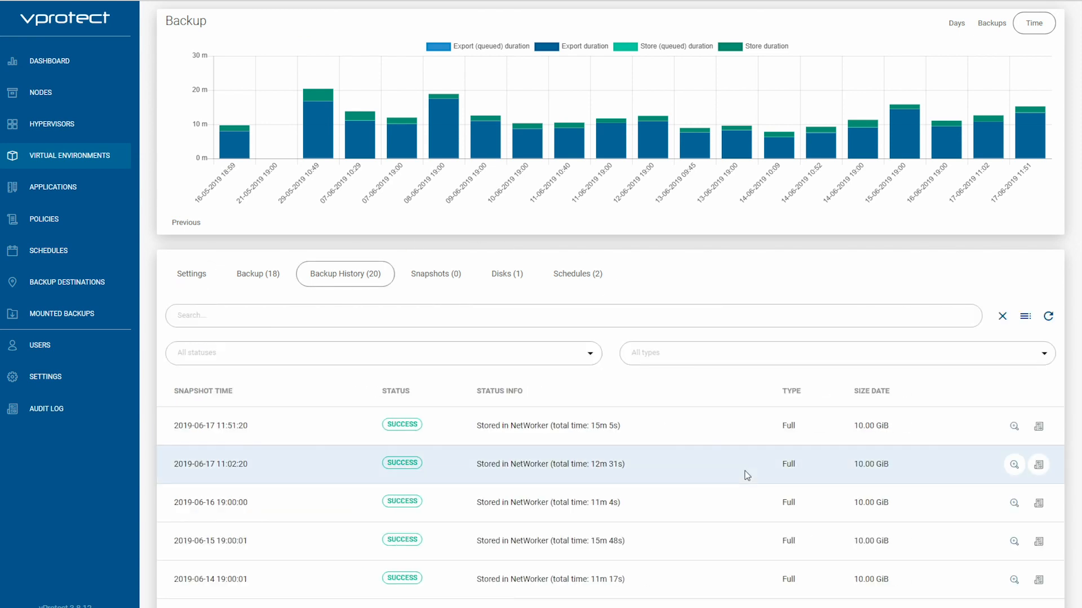
left_click(1014, 426)
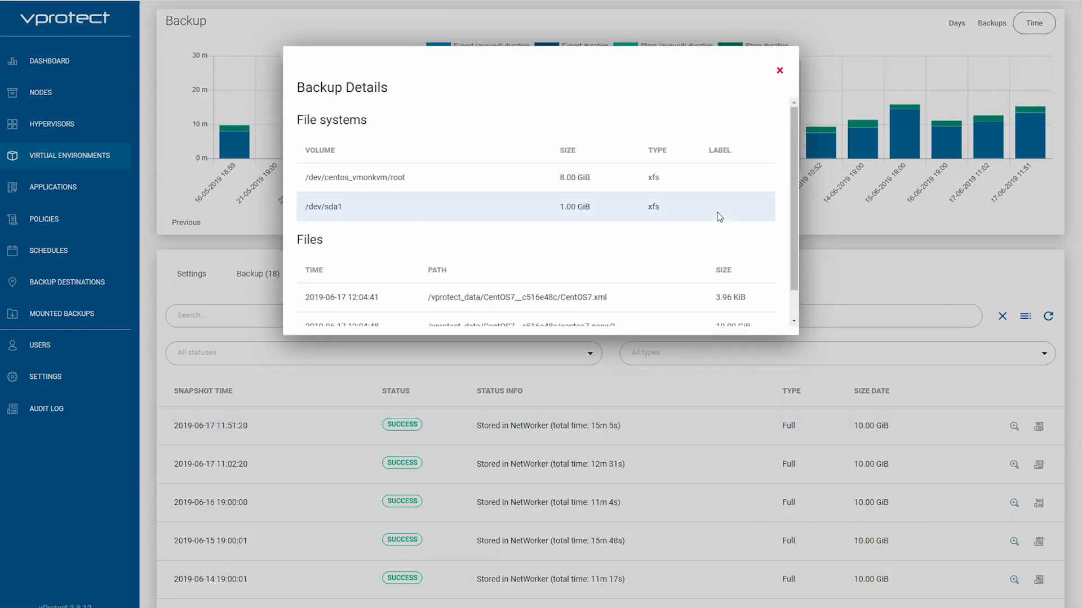
left_click(780, 73)
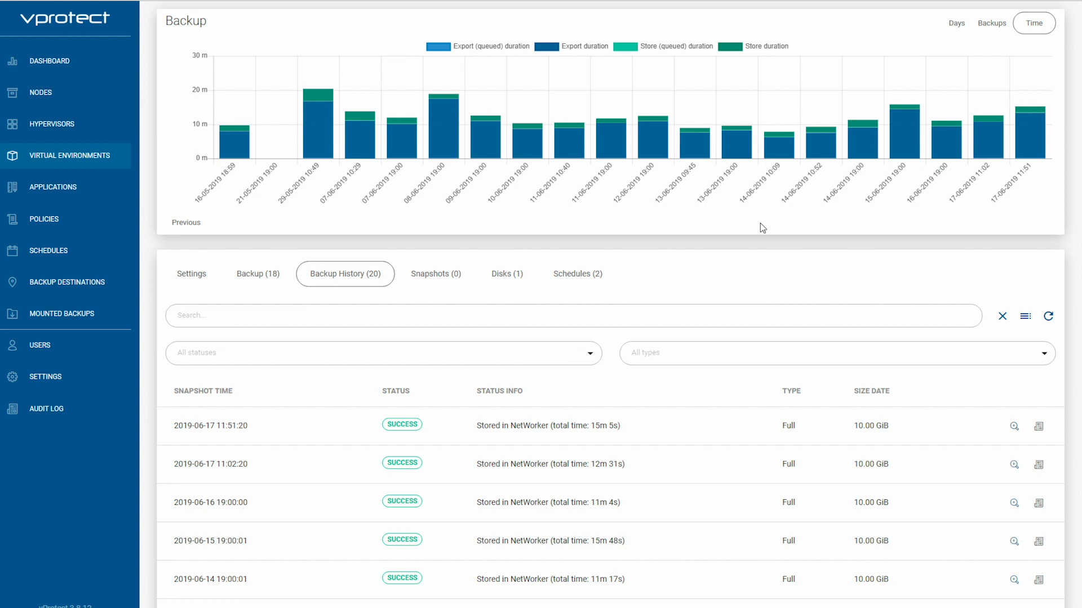
- Check CentOS7's disks and switch on the pre- and post-snapshot command options in its settings to examine them
left_click(501, 271)
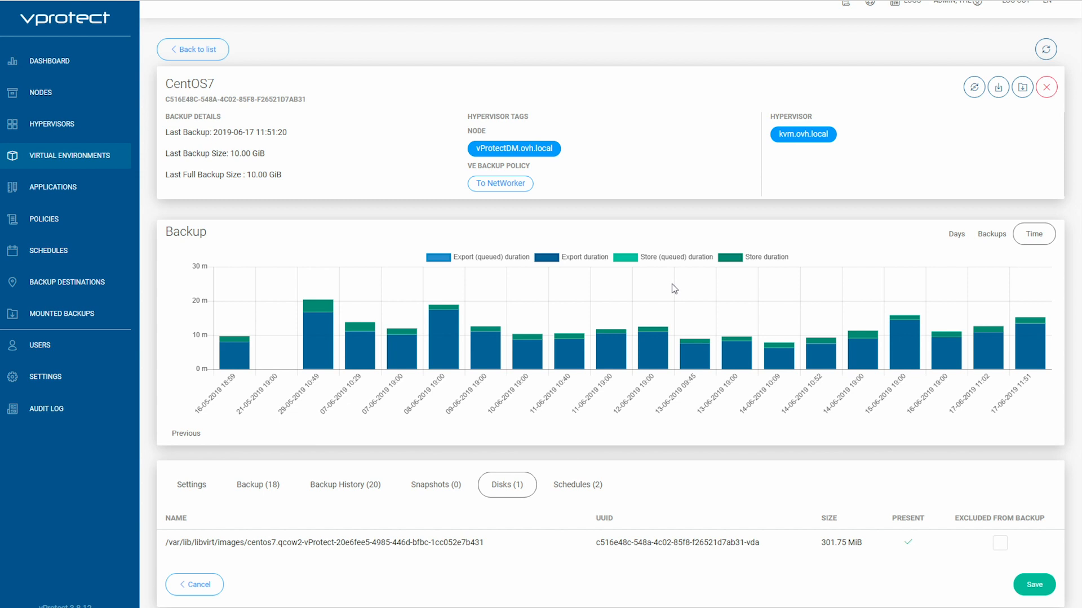
left_click(189, 488)
scroll(189, 488, "down", 3)
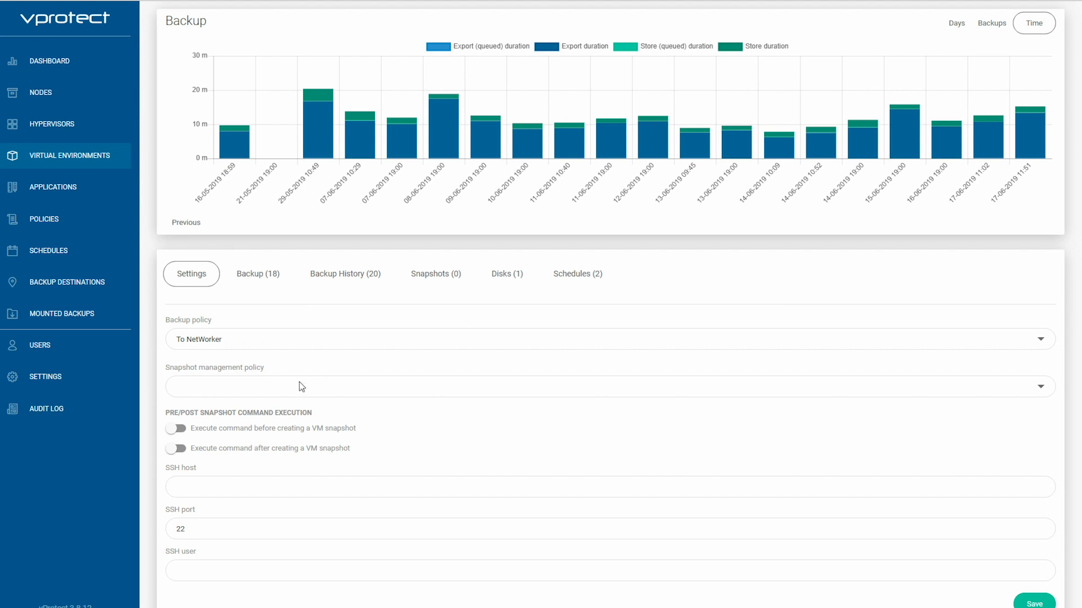
left_click(178, 428)
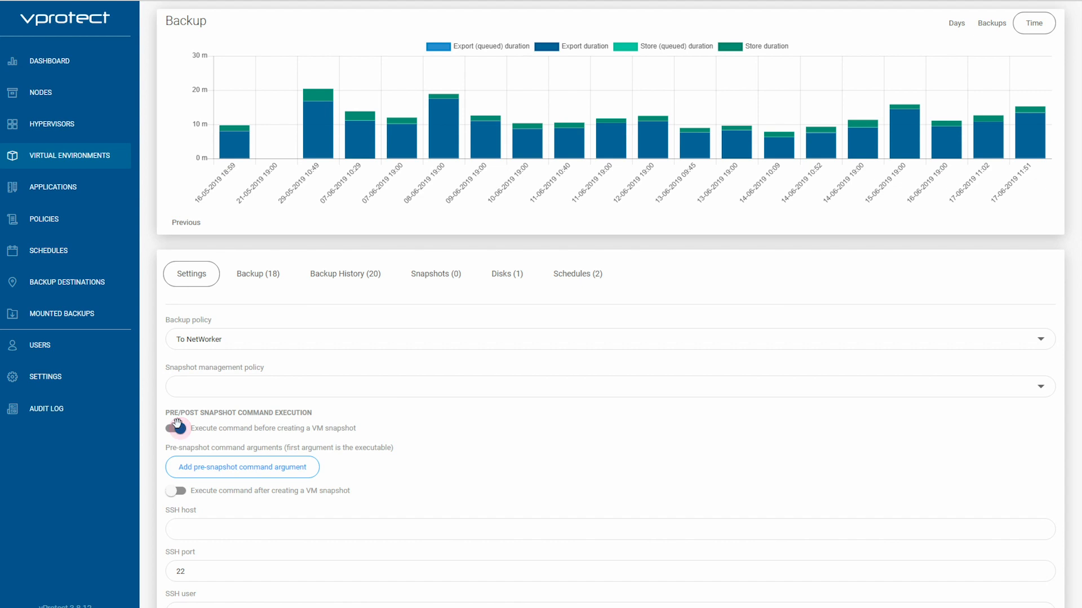
left_click(177, 491)
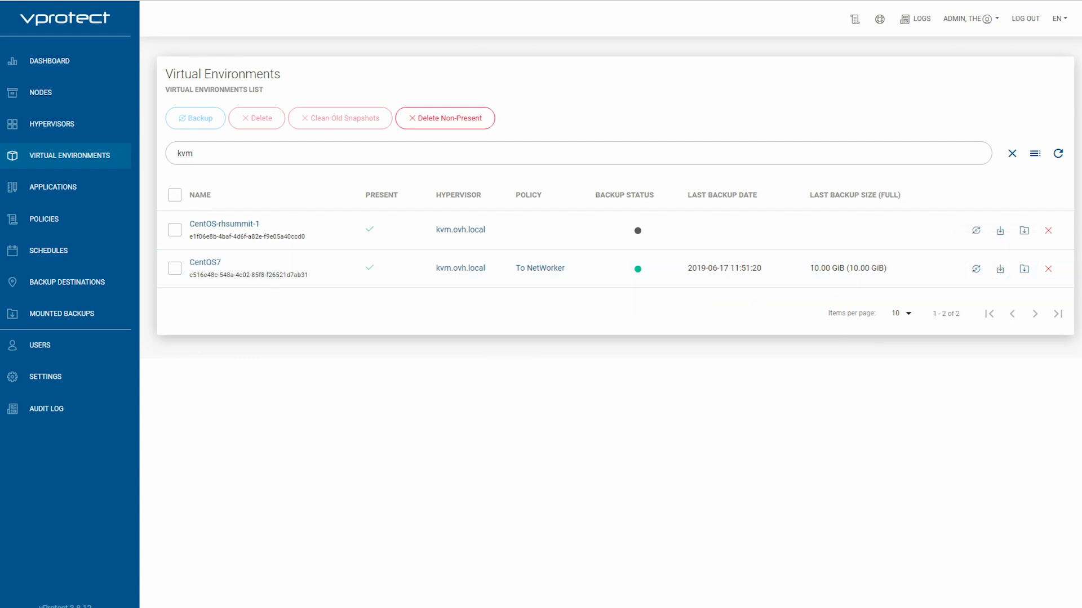
- Check the tasks console, switch to the KVM host's terminal, and try to list all virtual machines with virsh list -all
left_click(1031, 607)
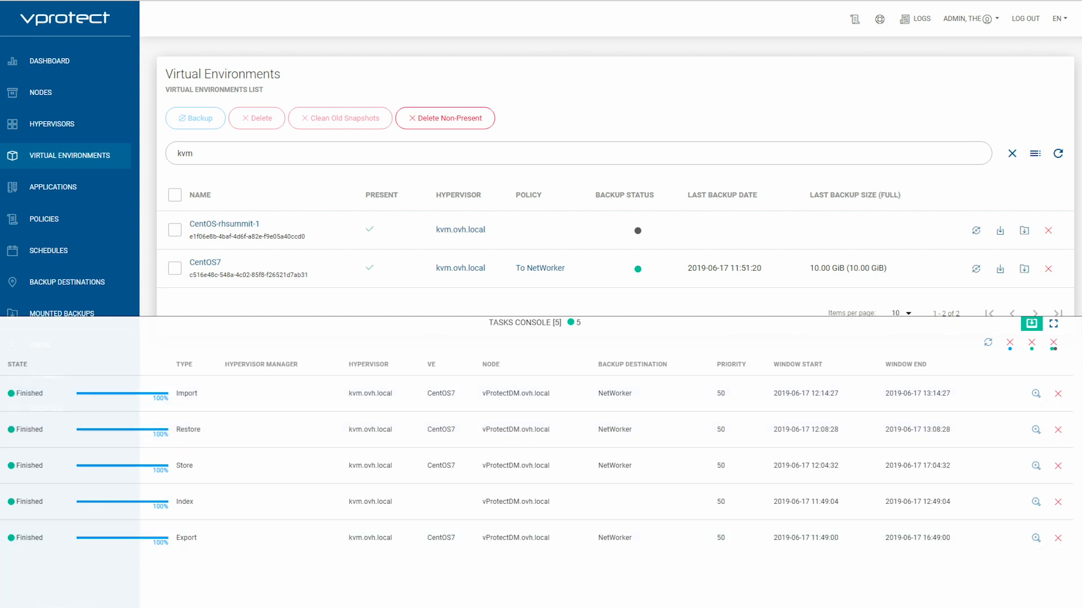
key("alt+Tab")
left_click_drag(522, 53, 642, 185)
type("virsh ")
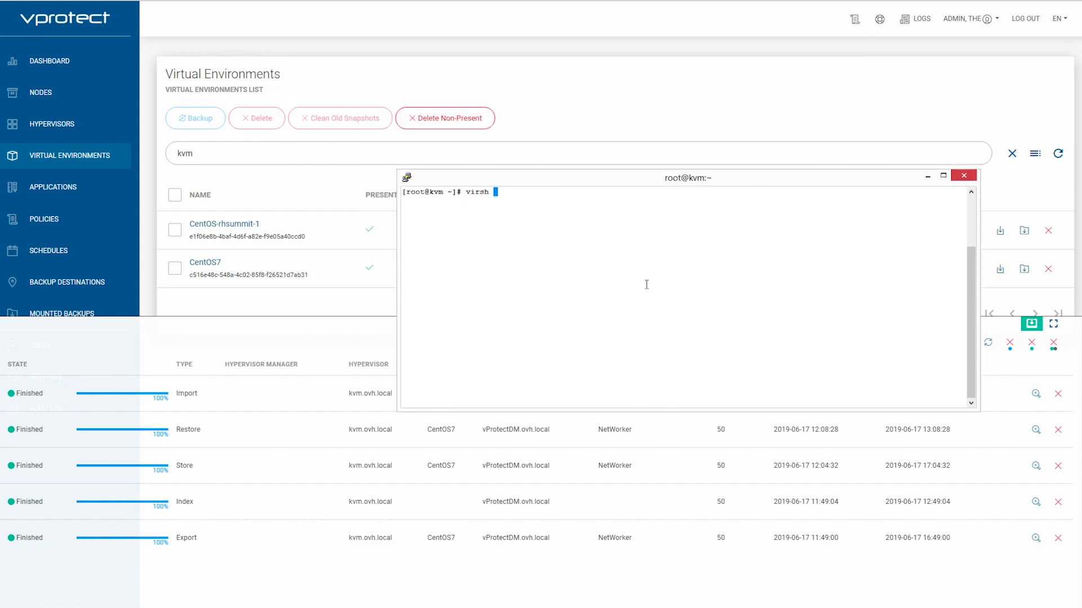
type("list -all")
key("Return")
- Correct the command to virsh list --all, run it to list the host's virtual machines, and return to vProtect
key("Up")
key("Left")
key("Left")
key("Left")
type("-")
key("Return")
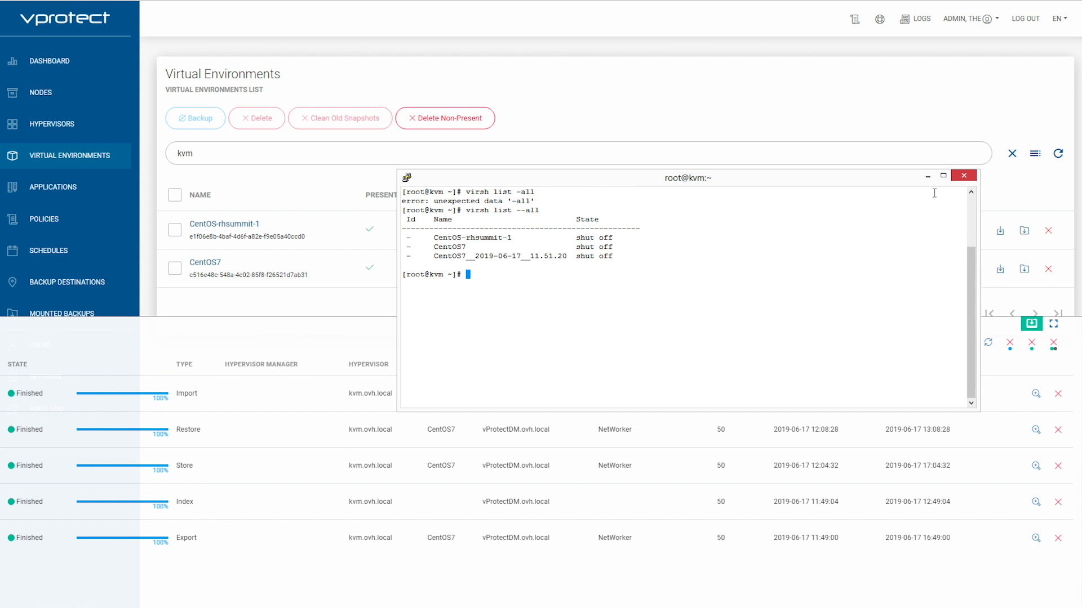
left_click(927, 176)
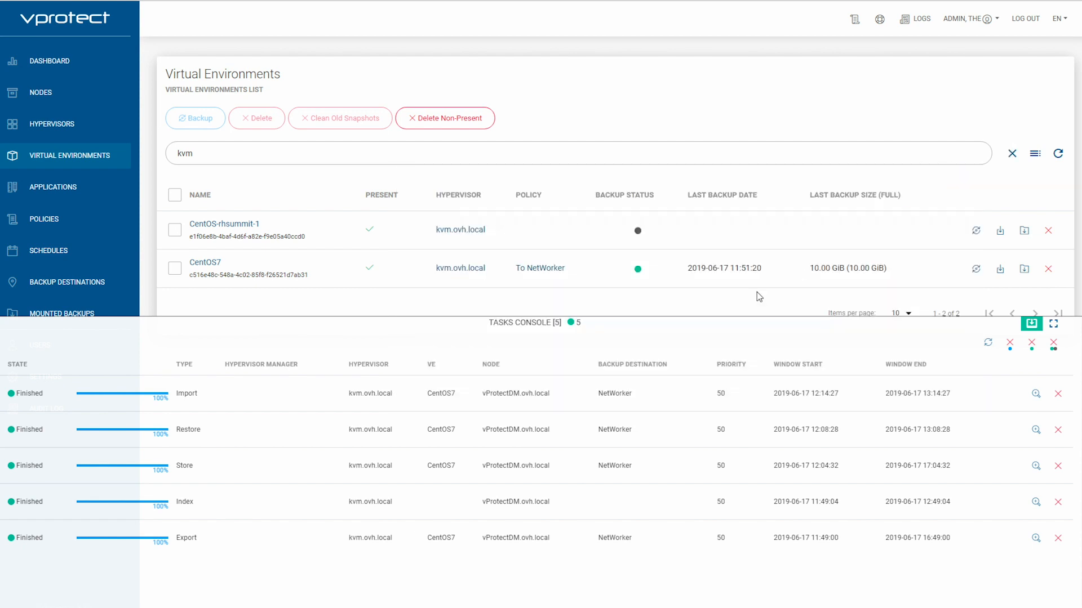
- Collapse the tasks console and open the applications list
left_click(698, 321)
left_click(73, 195)
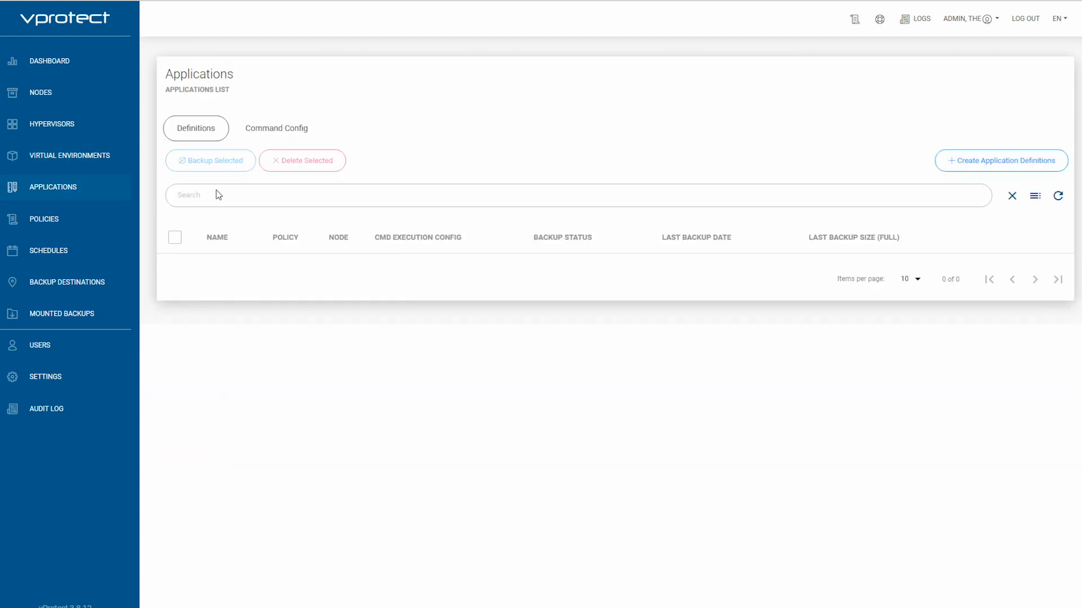